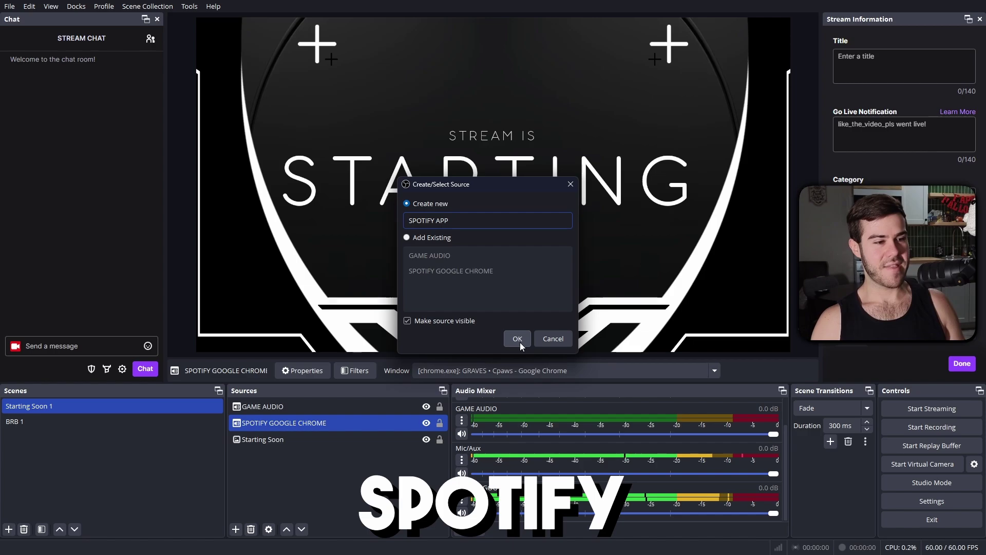
# Create the SPOTIFY APP capture on the Spotify desktop app window, then open Advanced Audio Properties.
pyautogui.click(518, 339)
pyautogui.click(491, 150)
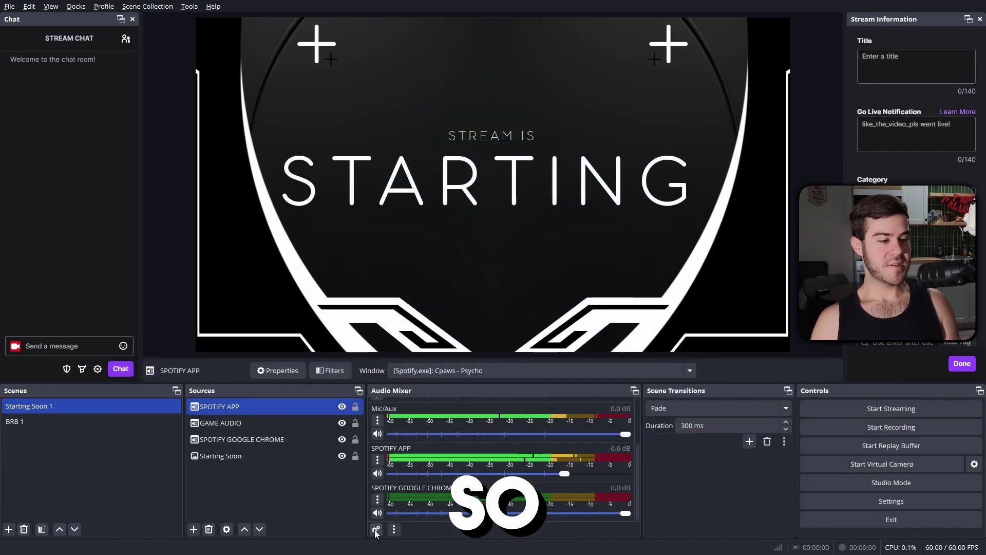
pyautogui.click(375, 530)
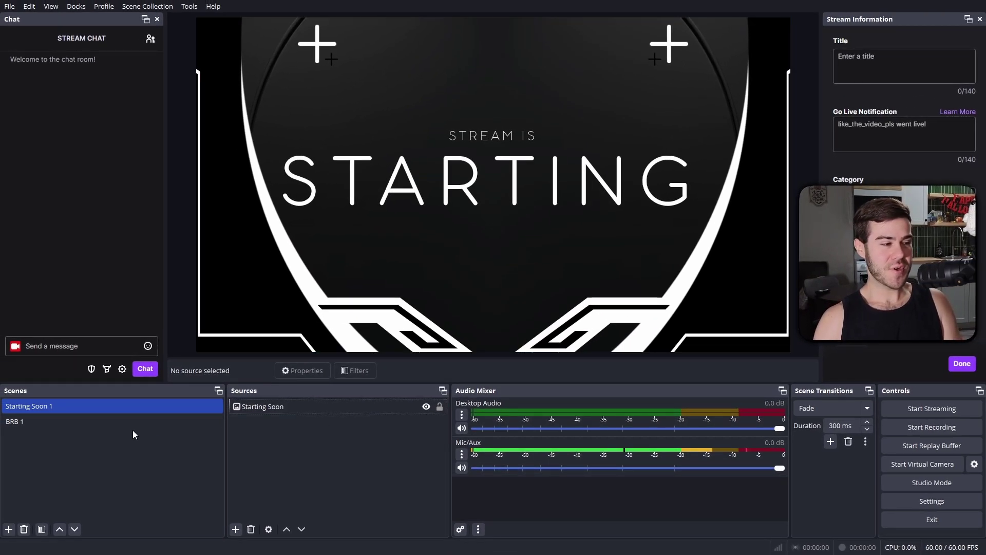
pyautogui.click(133, 423)
pyautogui.click(134, 408)
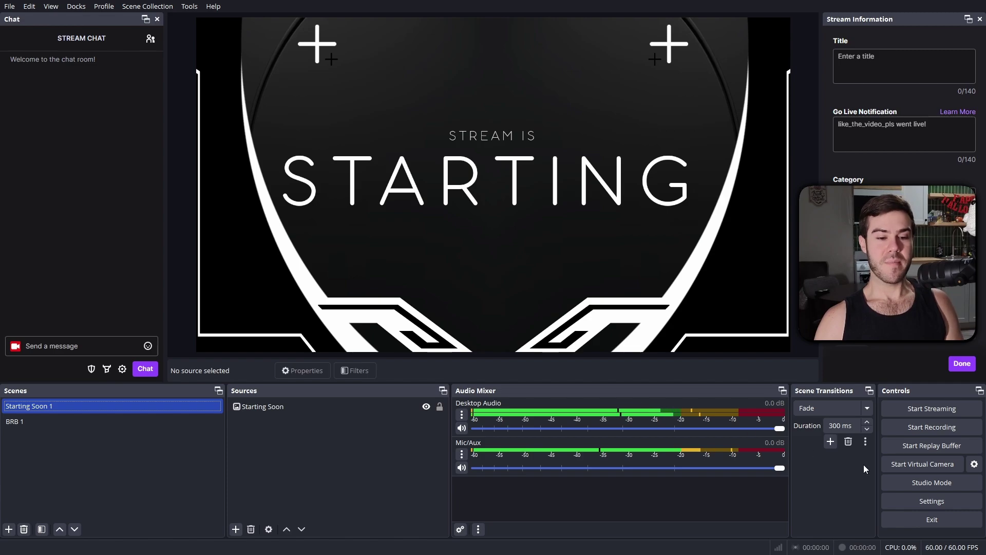
pyautogui.click(926, 500)
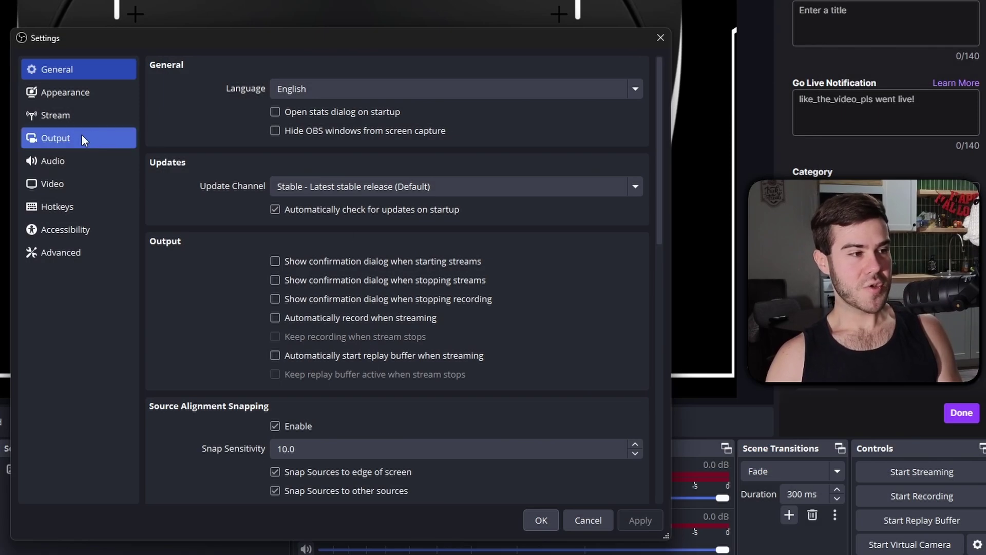
pyautogui.click(75, 160)
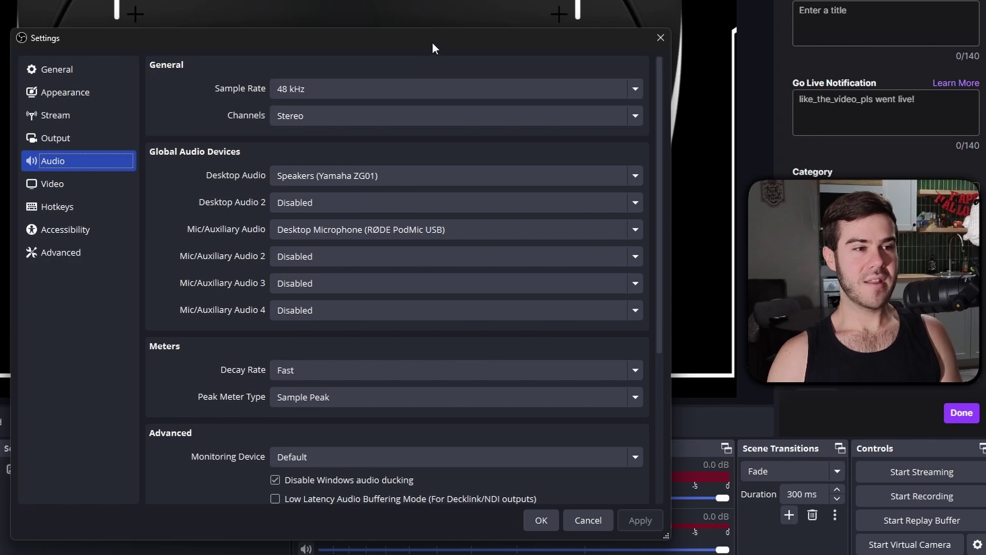
pyautogui.moveTo(433, 39); pyautogui.dragTo(170, 0)
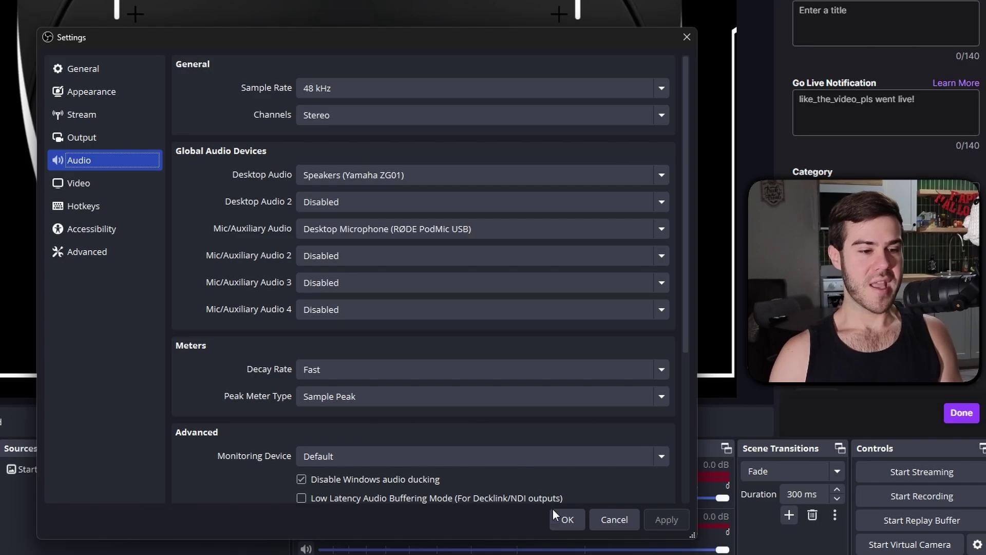
pyautogui.click(567, 519)
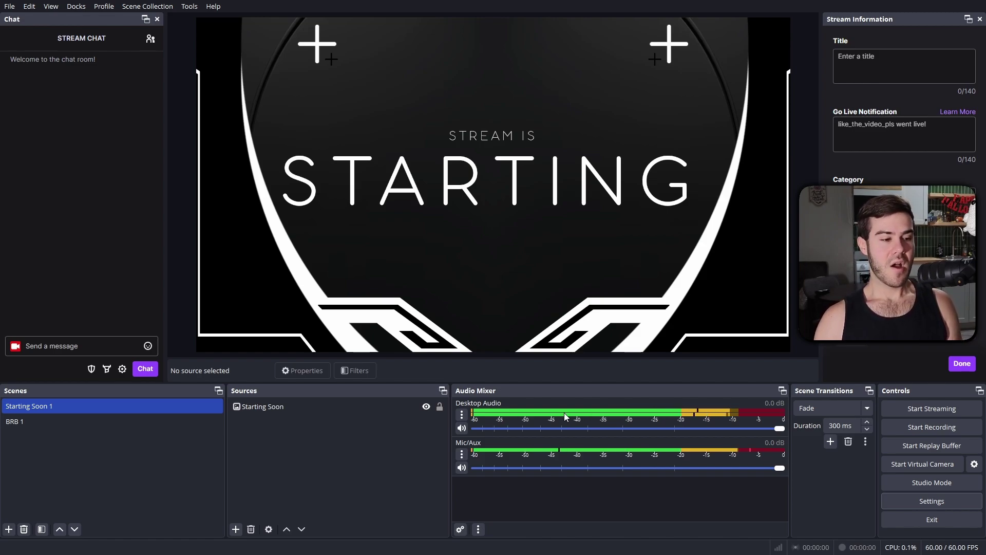
# Mute the Desktop Audio channel with its speaker icon in the Audio Mixer.
pyautogui.click(462, 429)
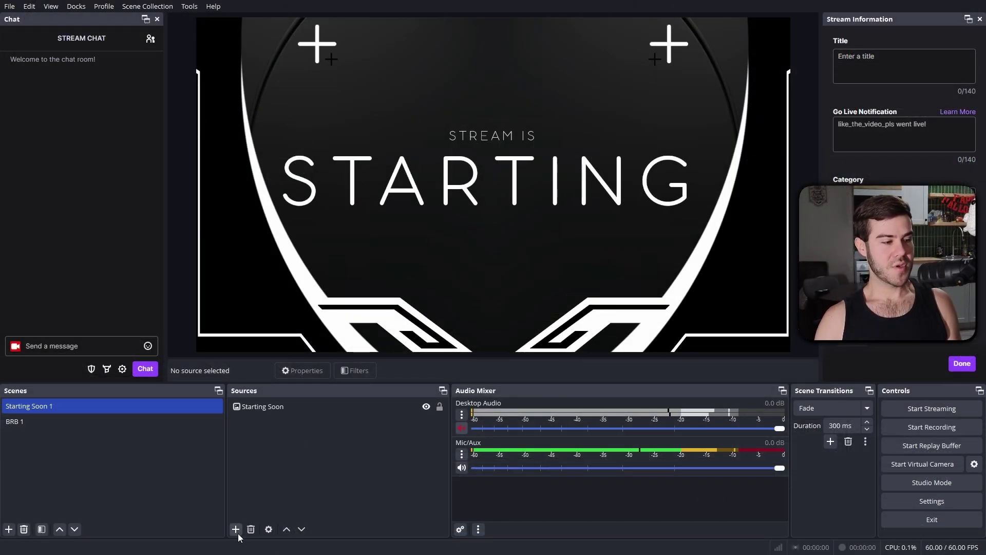
pyautogui.click(236, 529)
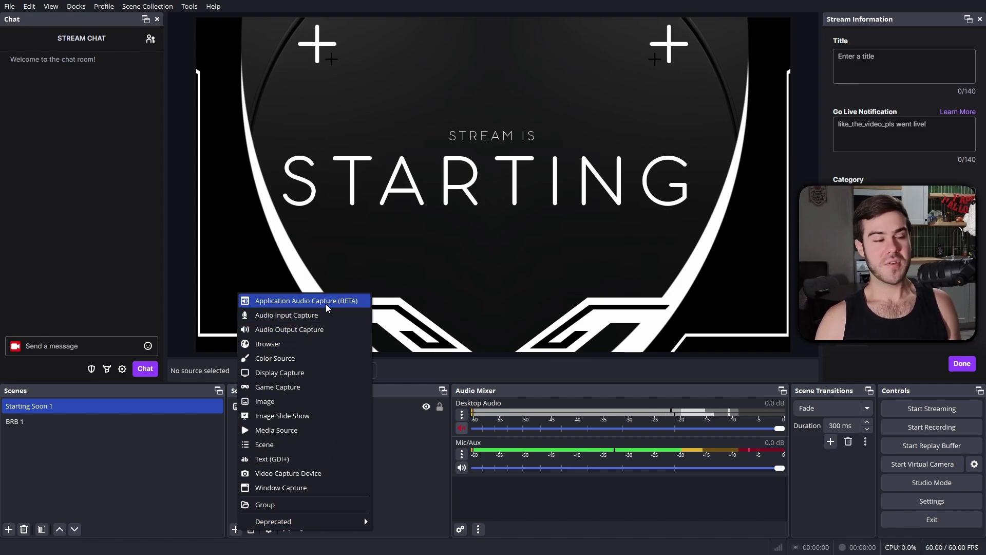
pyautogui.click(214, 6)
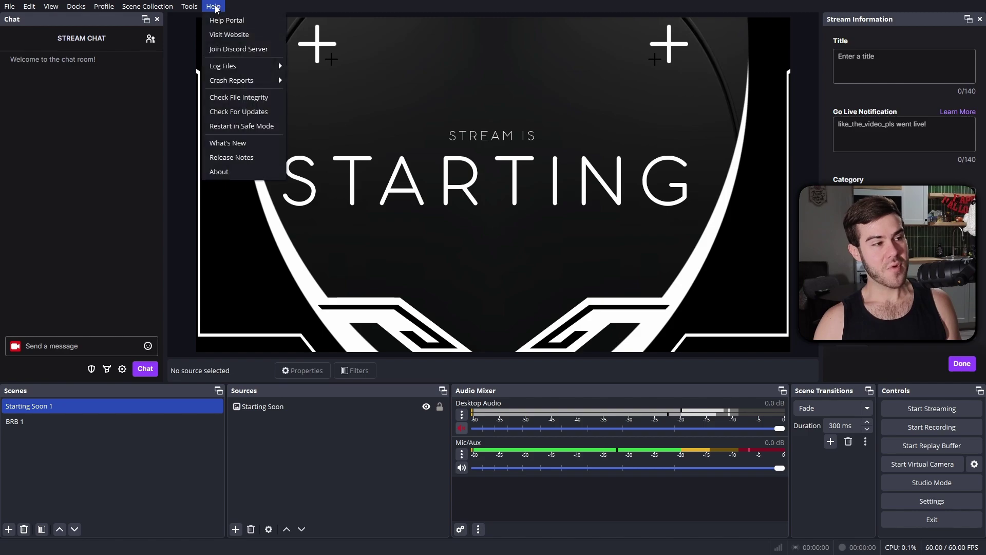
pyautogui.click(239, 112)
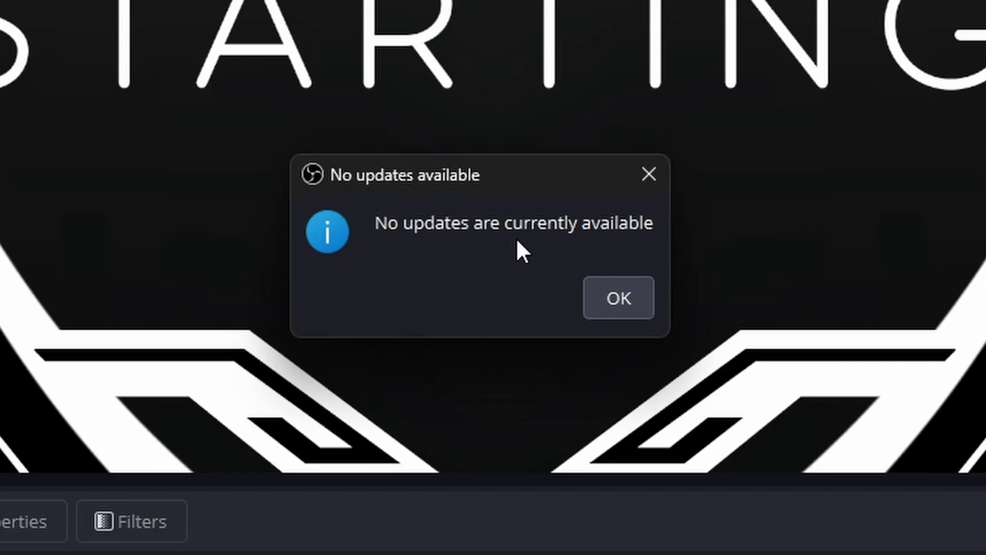
pyautogui.click(600, 291)
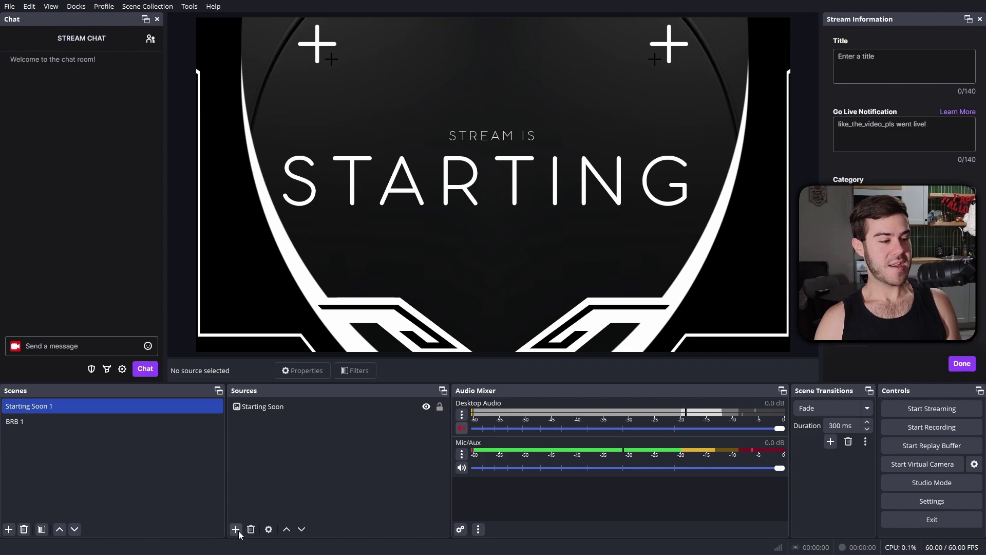
# Add an Application Audio Capture named SPOTIFY GOOGLE CHROME targeting the Google Chrome window.
pyautogui.click(235, 529)
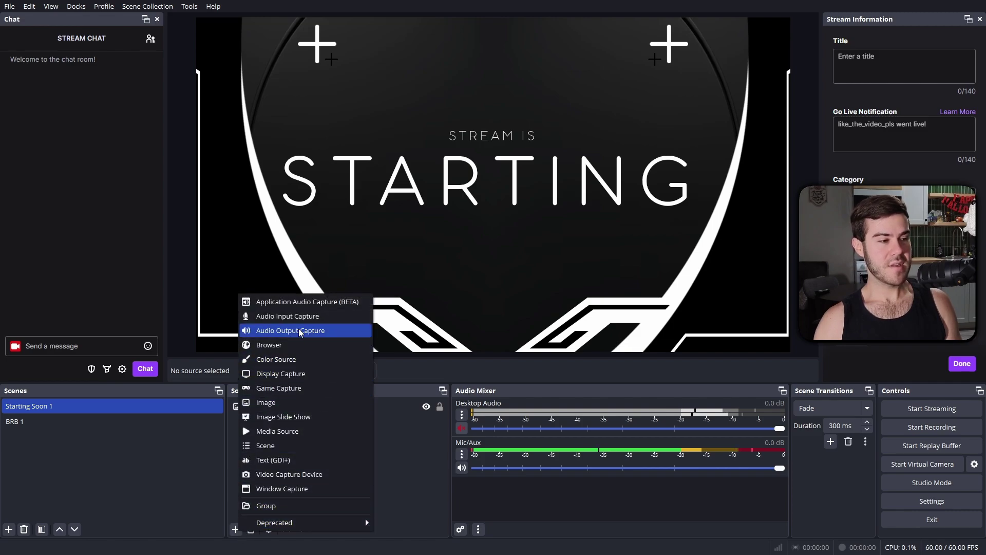
pyautogui.click(320, 303)
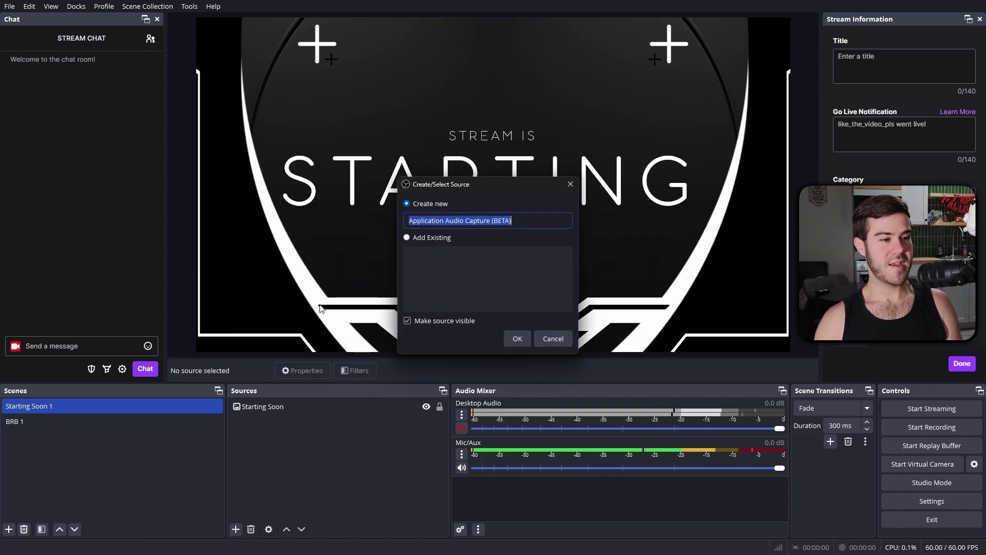
pyautogui.write('SPOTIFY')
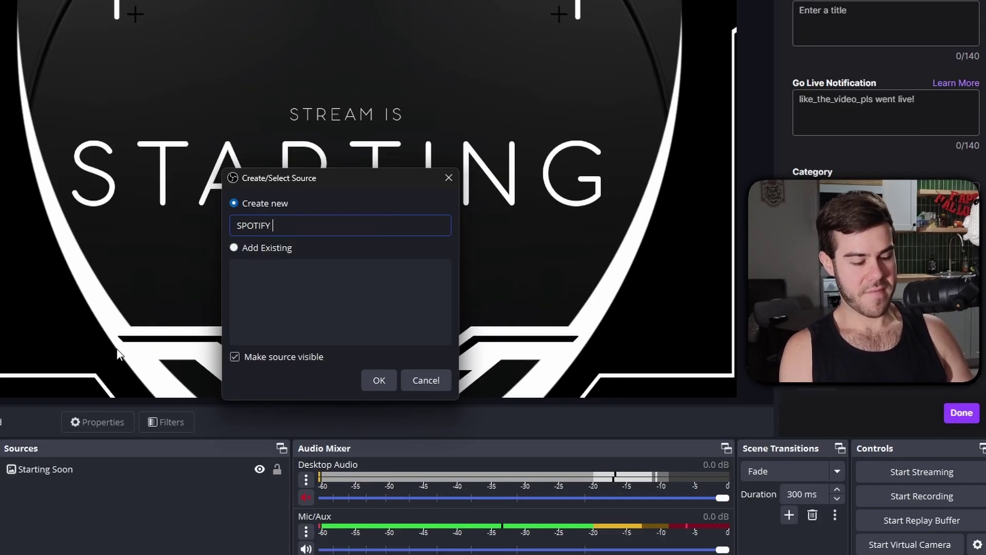
pyautogui.write(' GOOGLE CHROME')
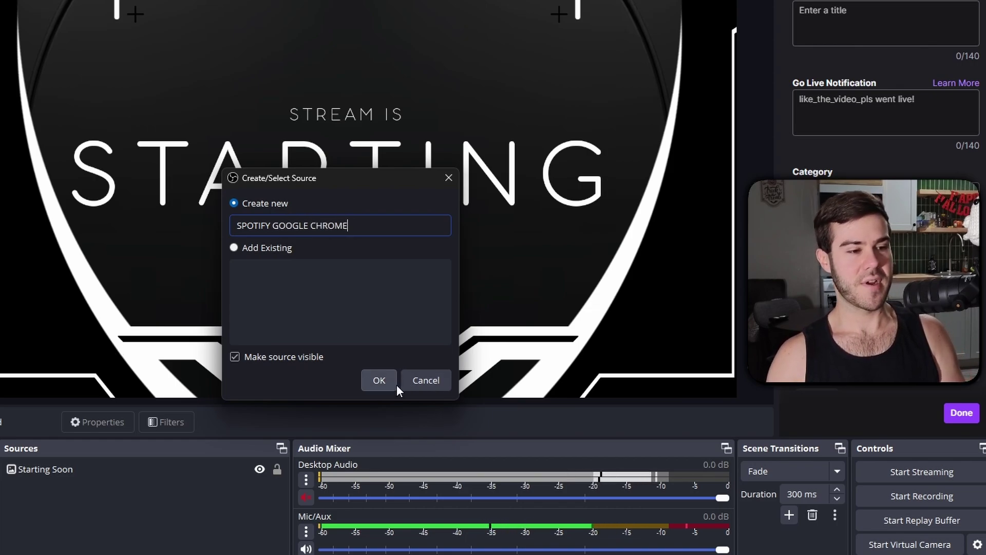
pyautogui.click(381, 380)
pyautogui.click(272, 127)
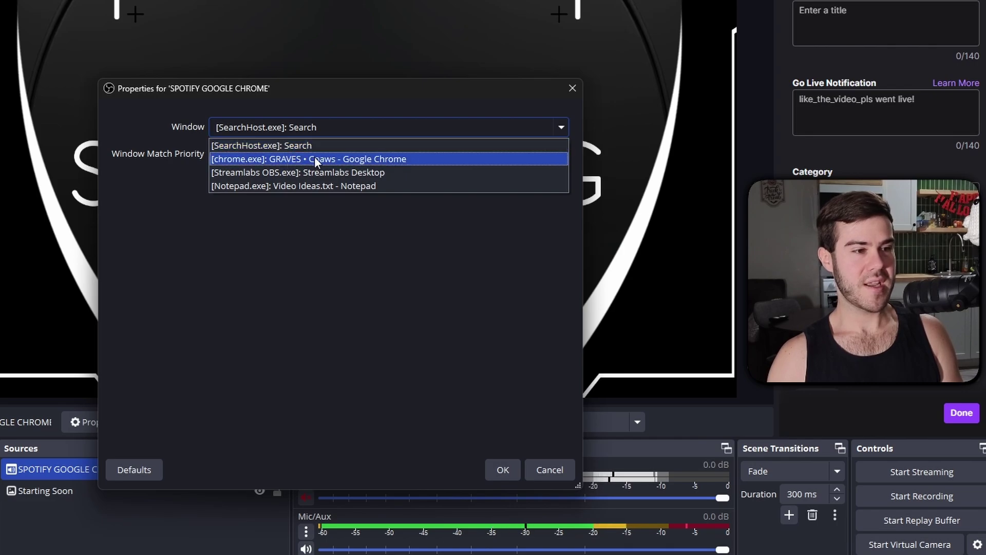
pyautogui.click(314, 159)
pyautogui.click(506, 470)
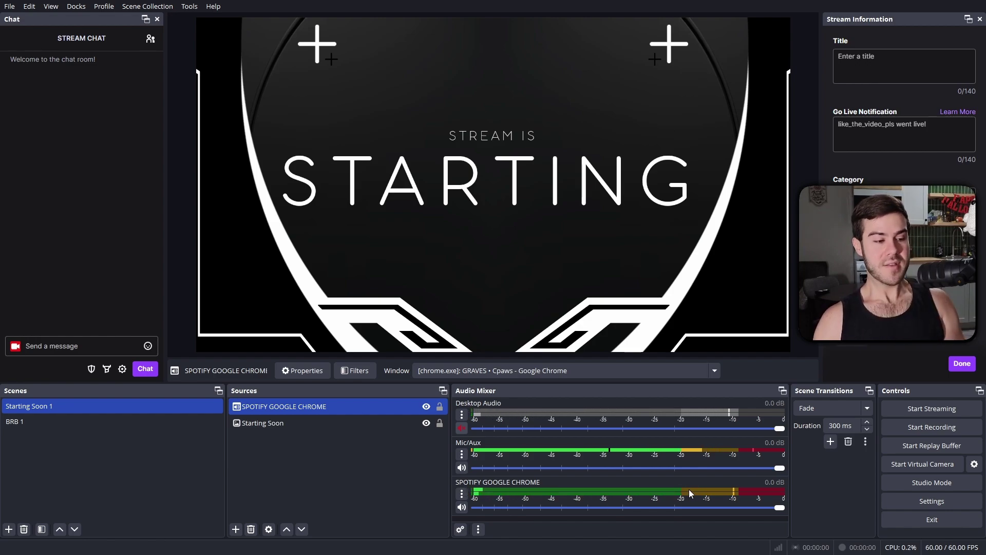
# Open Advanced Audio Properties and scroll right to the Tracks 1–6 columns.
pyautogui.click(462, 530)
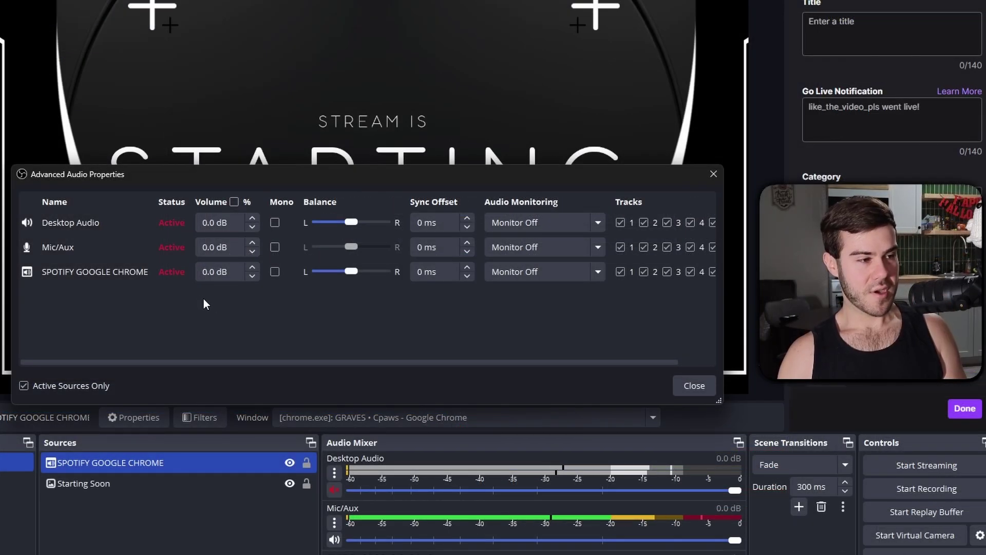
pyautogui.hscroll(3, 550, 362)
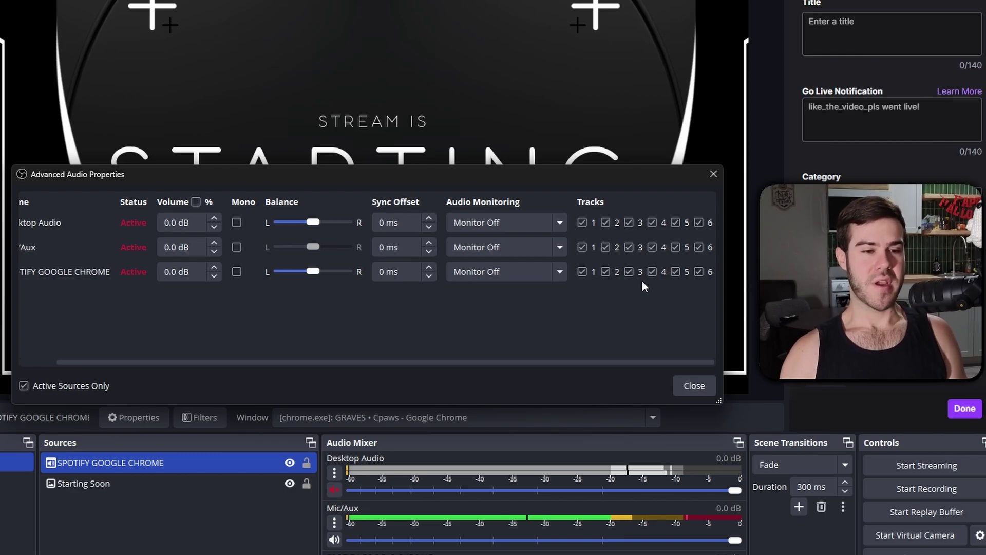
# Close the audio properties and turn on Enhanced Broadcasting in Stream settings, applying it.
pyautogui.click(693, 386)
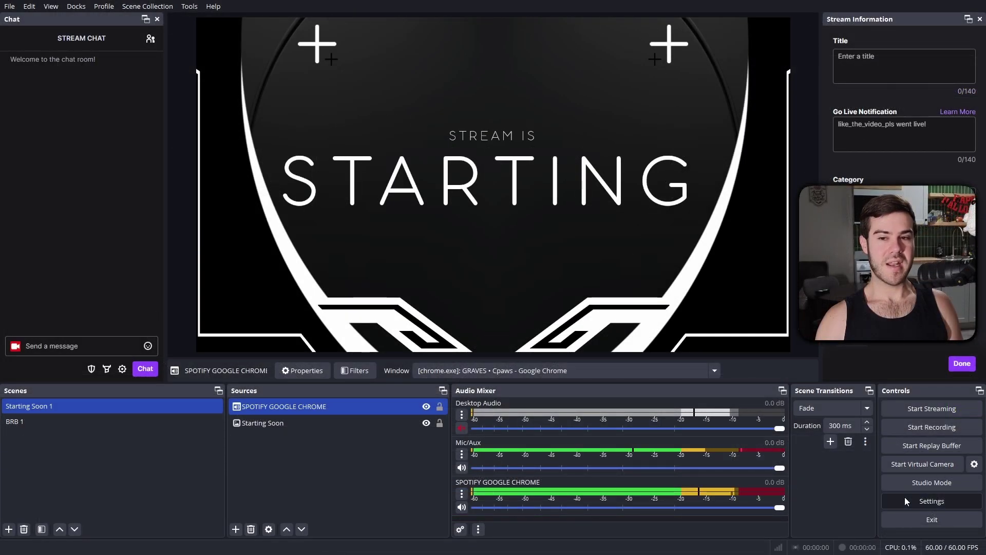
pyautogui.click(905, 497)
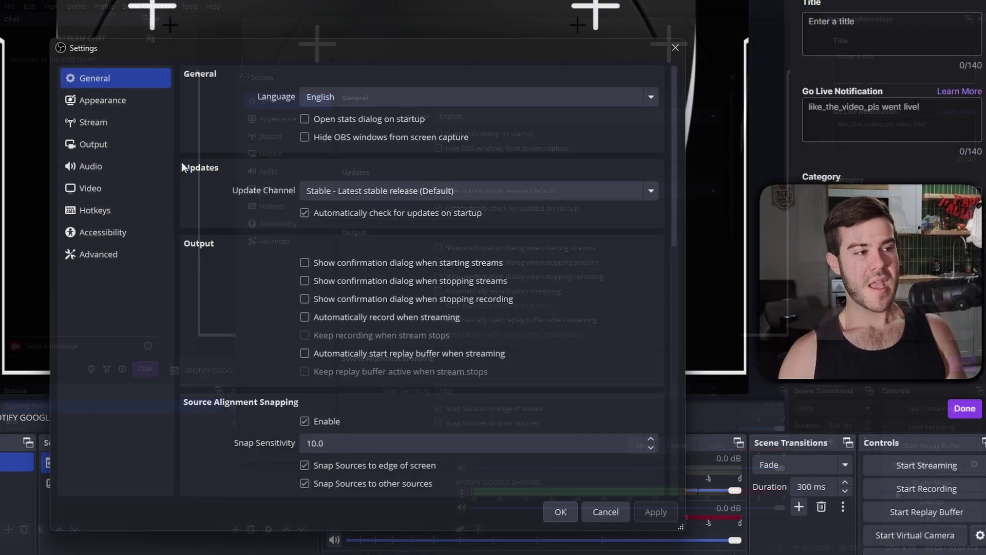
pyautogui.click(114, 145)
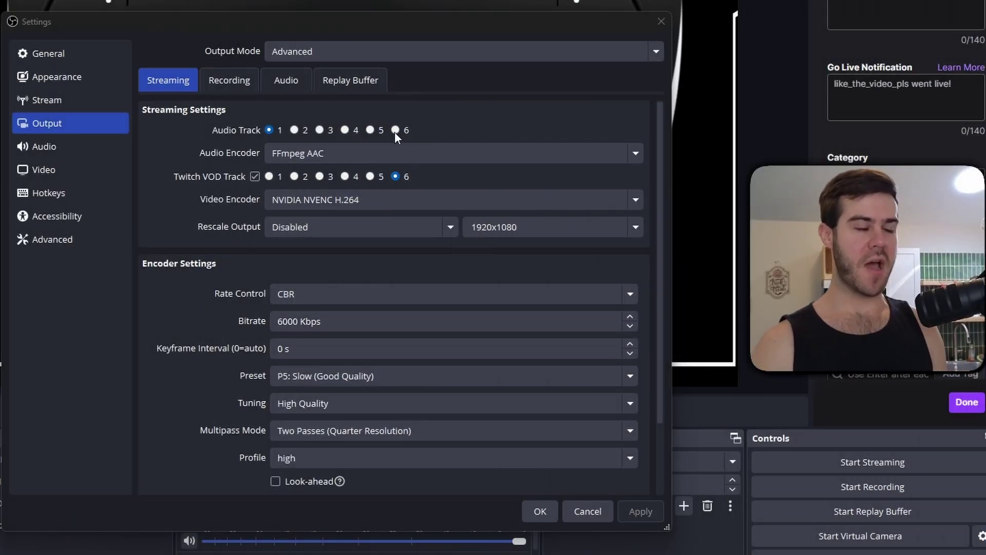
pyautogui.click(78, 103)
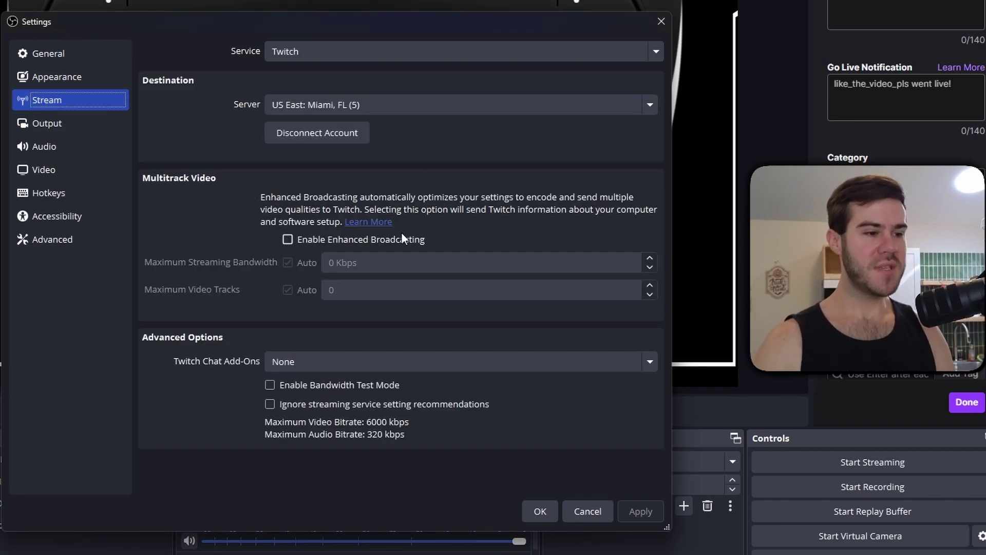
pyautogui.click(302, 241)
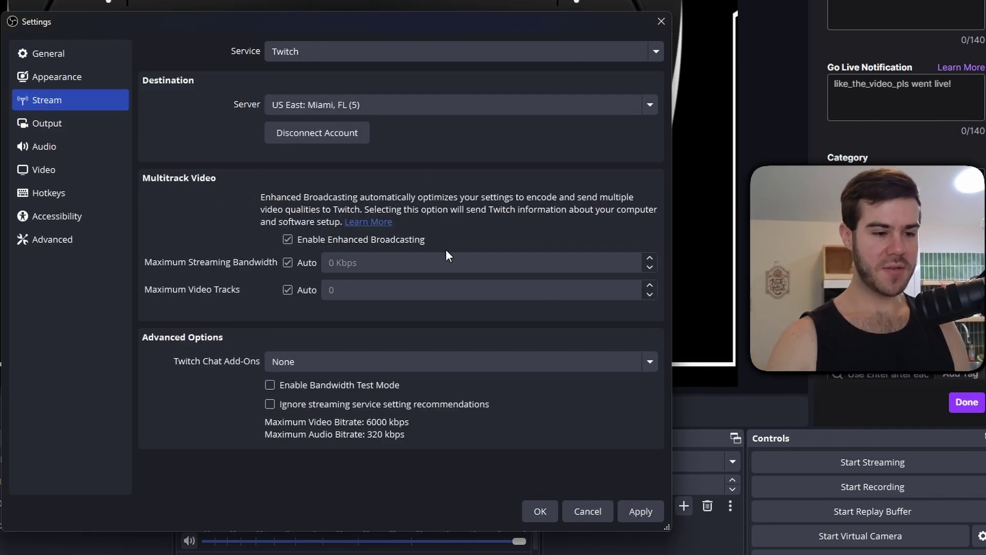
pyautogui.click(651, 509)
# Turn Enhanced Broadcasting back off in Stream settings and apply the change.
pyautogui.click(67, 124)
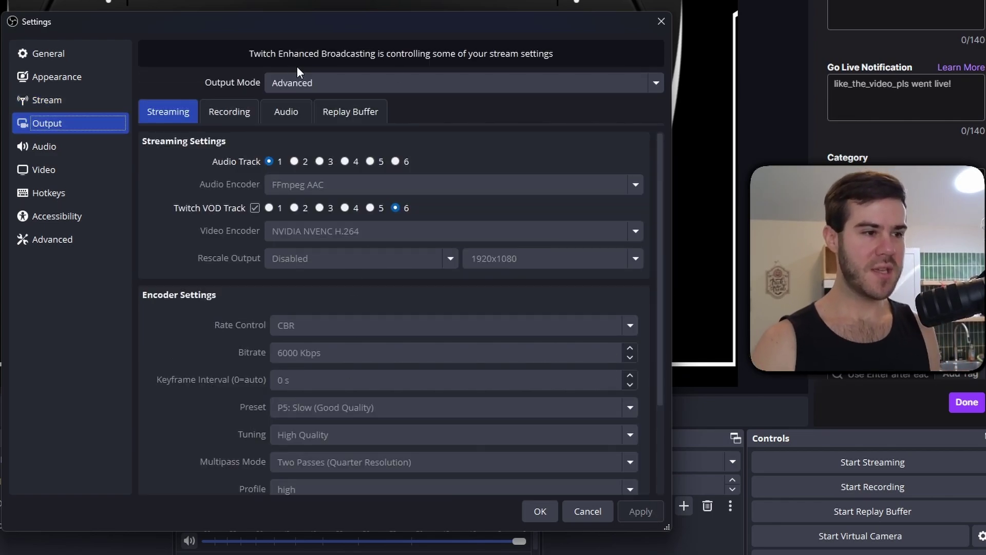
pyautogui.click(55, 100)
pyautogui.click(306, 240)
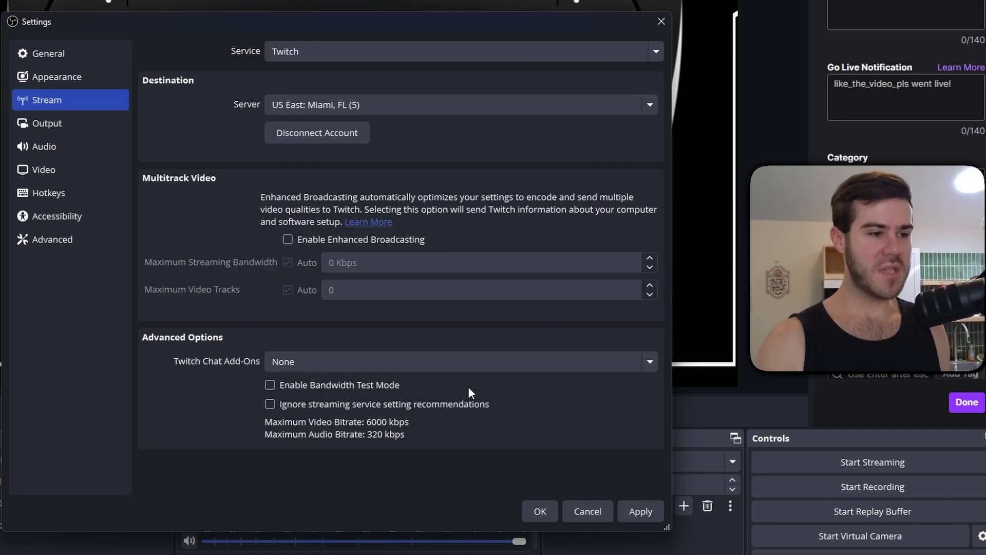
pyautogui.click(632, 510)
# Switch Output Mode to Simple and back to Advanced, showing streaming track 1 and VOD track 6.
pyautogui.click(77, 119)
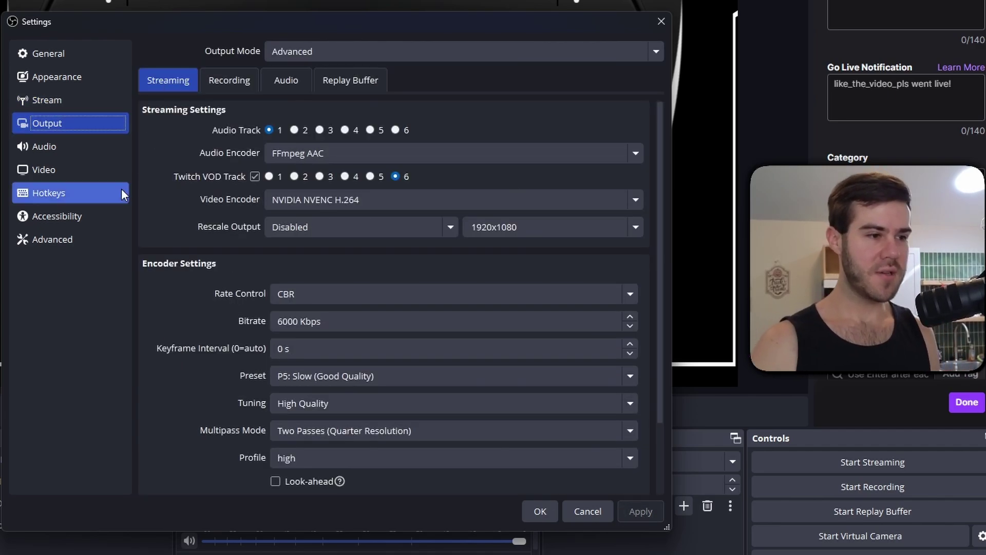
pyautogui.click(303, 52)
pyautogui.click(298, 70)
pyautogui.click(322, 51)
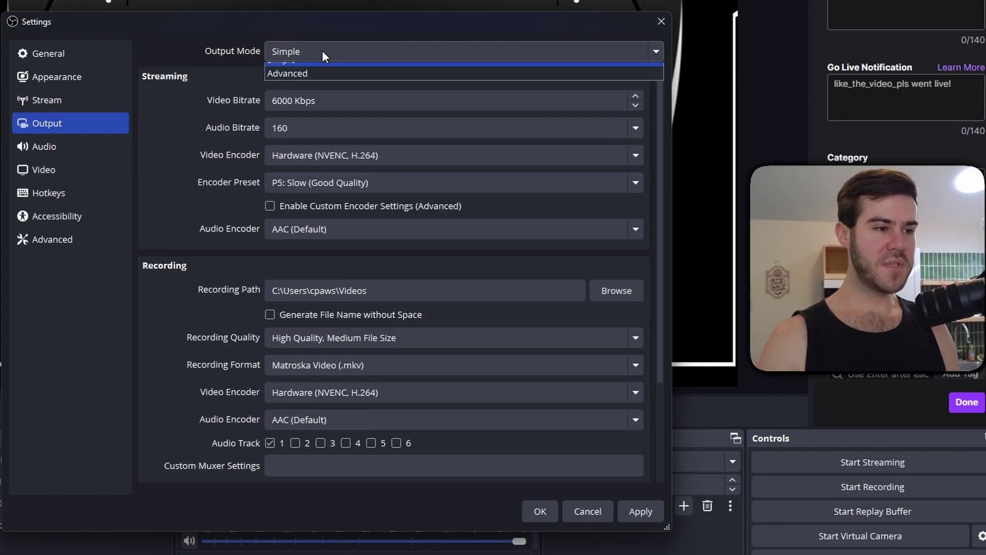
pyautogui.click(319, 84)
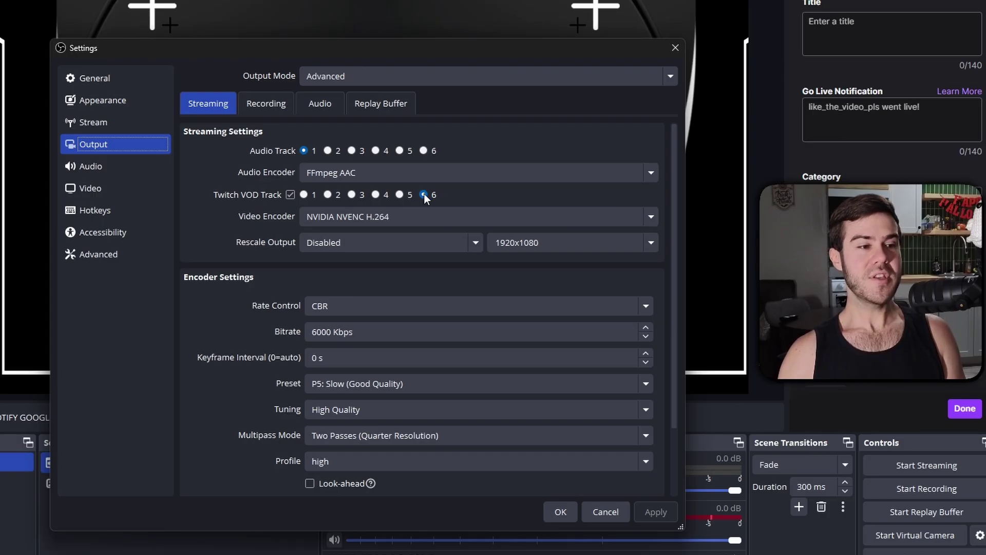
# Save settings, then untick track 6 for SPOTIFY GOOGLE CHROME in Advanced Audio Properties.
pyautogui.click(561, 511)
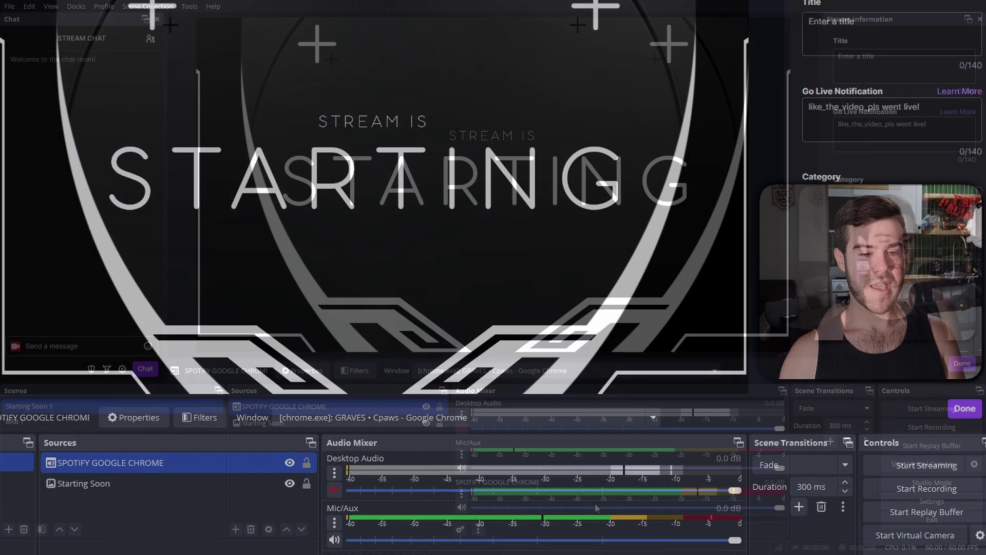
pyautogui.click(461, 529)
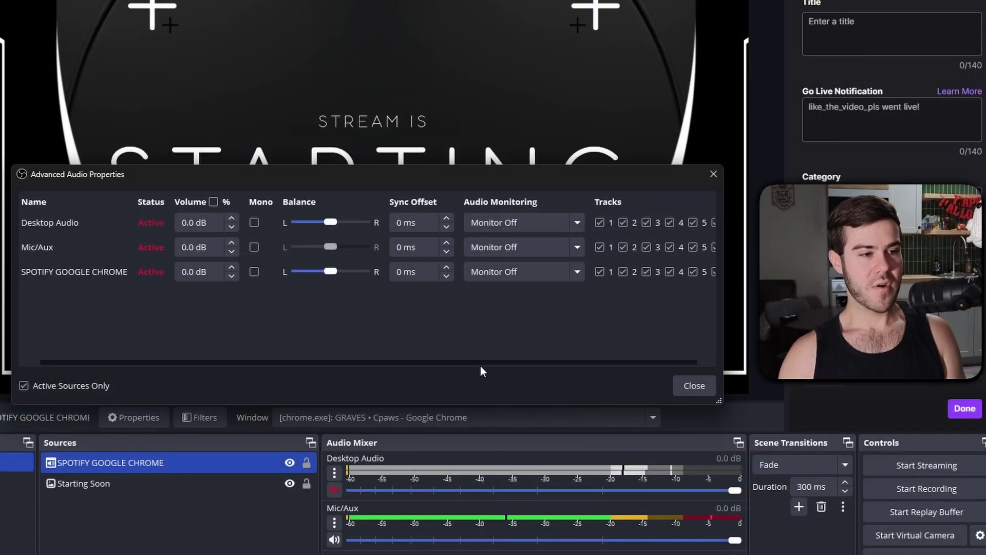
pyautogui.moveTo(479, 363); pyautogui.dragTo(636, 345)
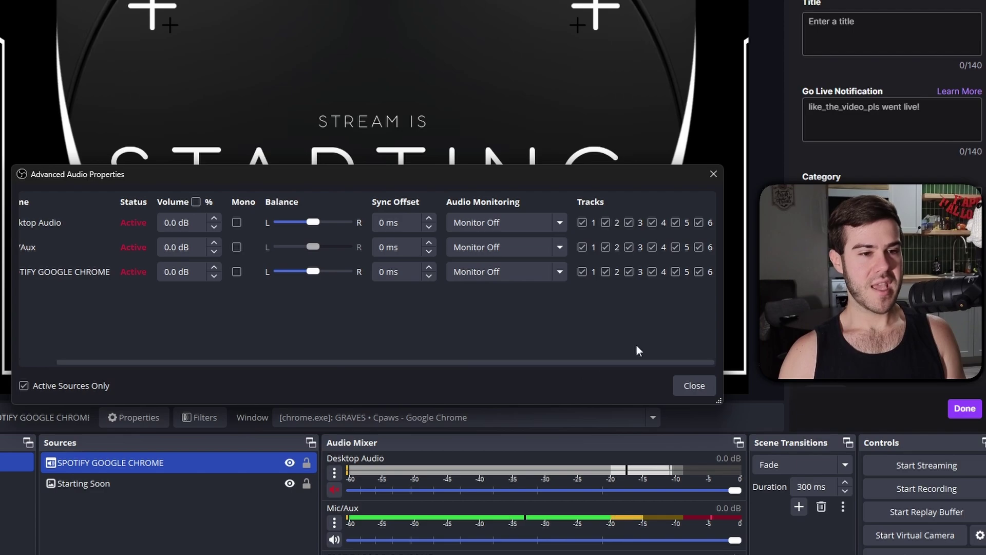
pyautogui.click(700, 276)
pyautogui.hscroll(-2, 632, 363)
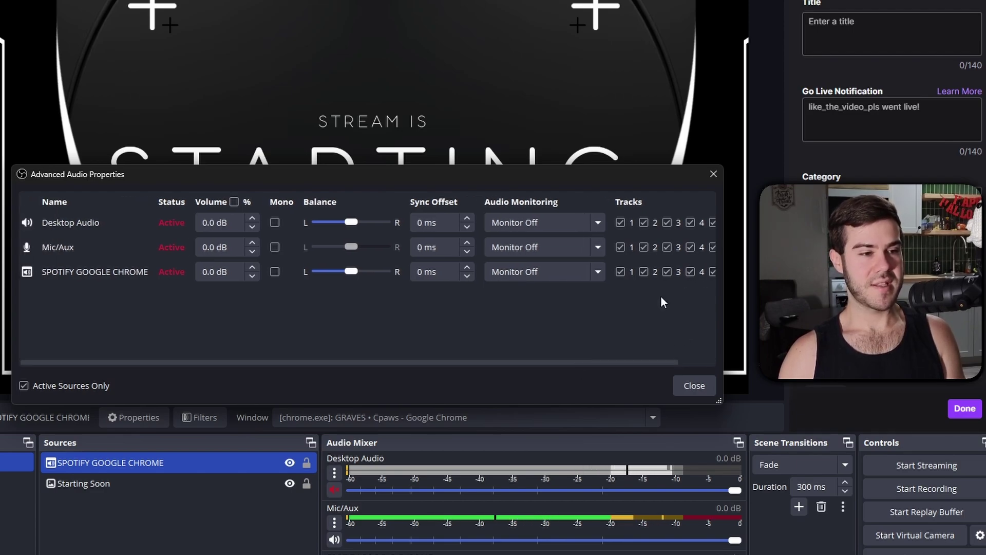
pyautogui.hscroll(2, 658, 363)
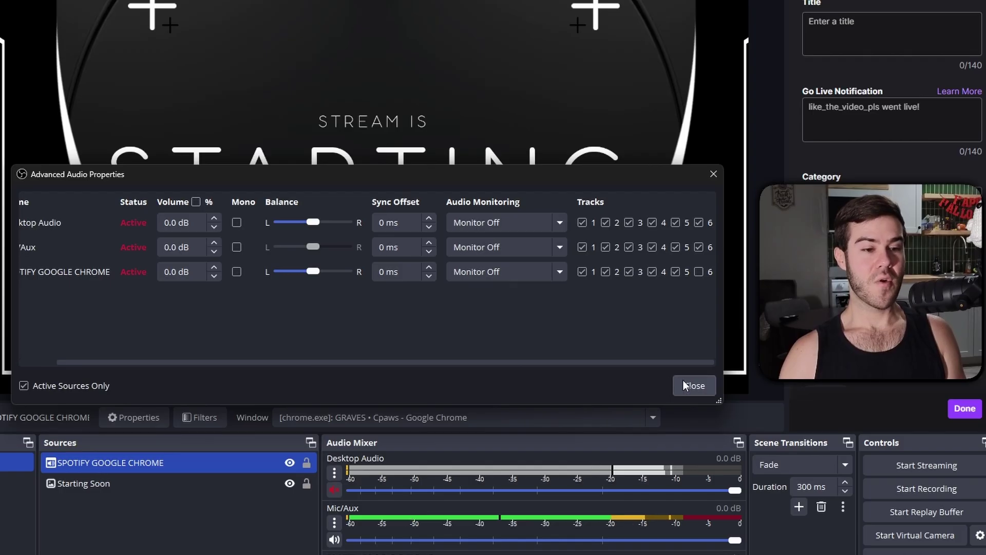
# Open Output settings' Recording tab, with recordings on audio tracks 2 and 3 in .mkv.
pyautogui.click(693, 387)
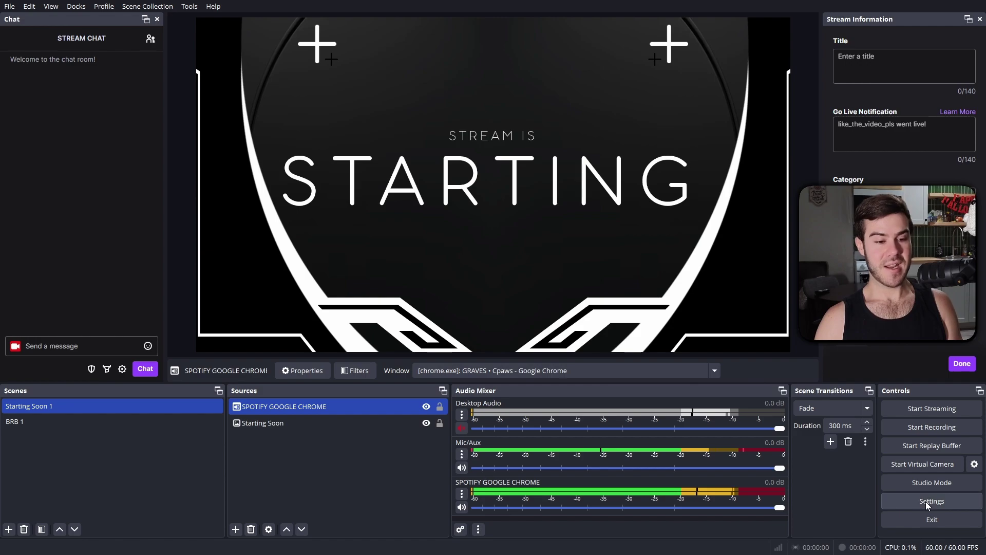
pyautogui.click(926, 501)
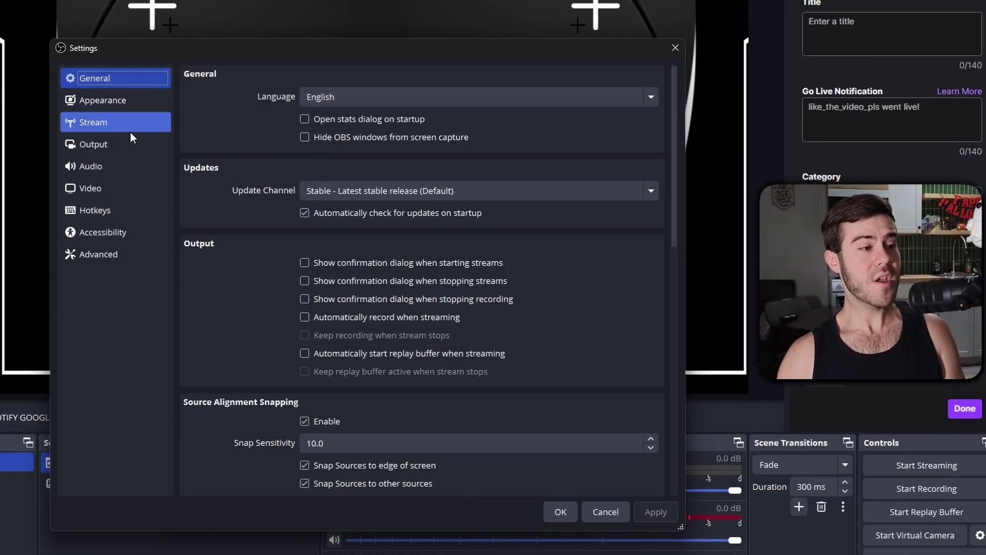
pyautogui.click(300, 152)
pyautogui.click(264, 102)
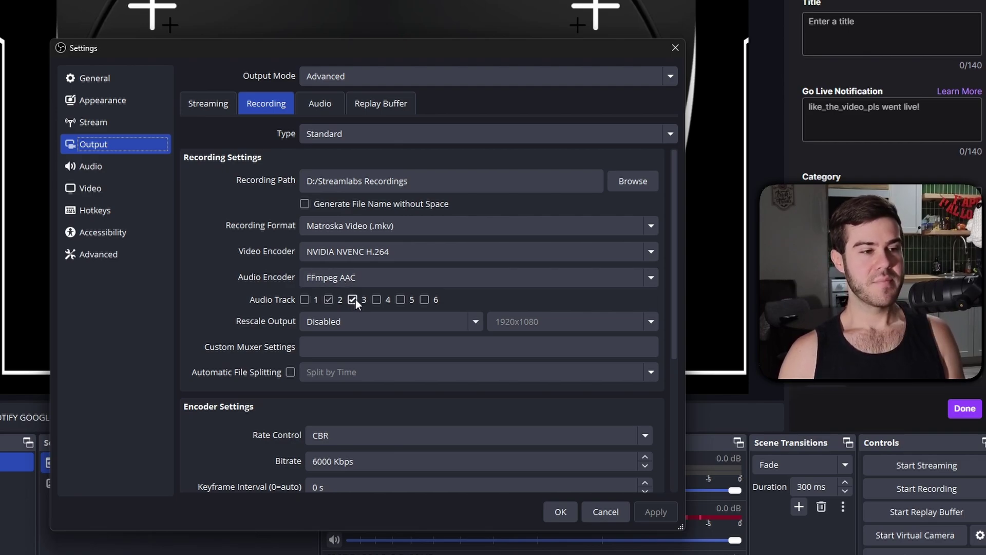
pyautogui.click(565, 510)
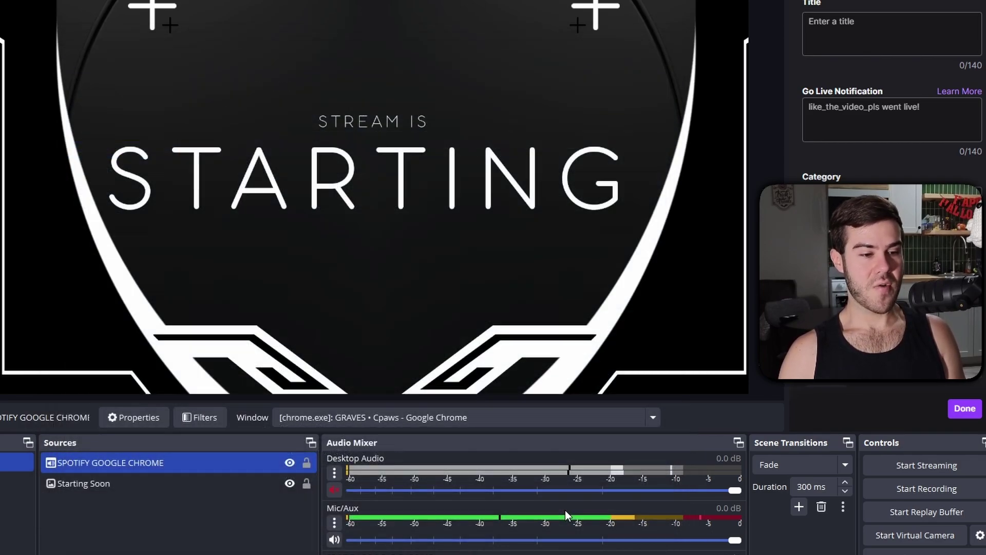
pyautogui.click(332, 543)
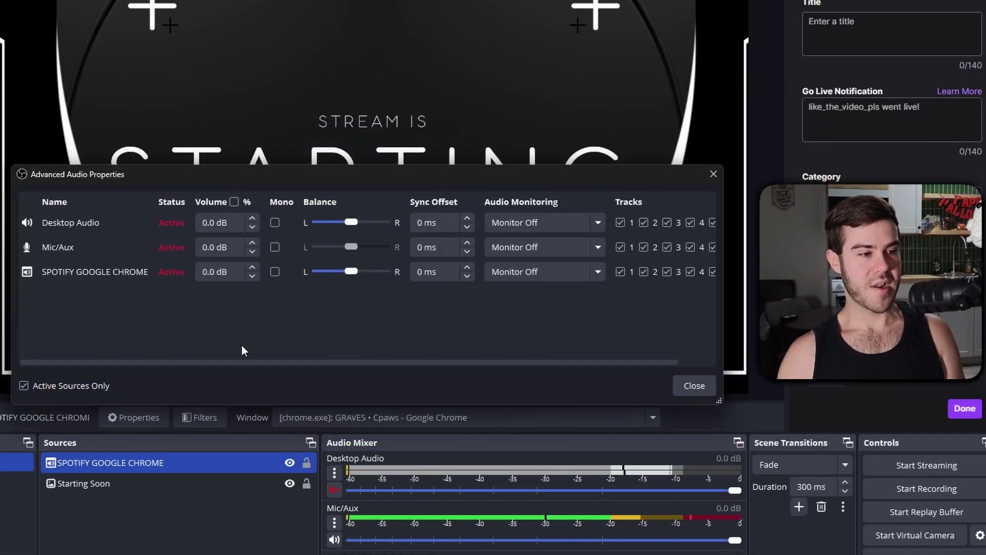
pyautogui.moveTo(267, 364); pyautogui.dragTo(228, 349)
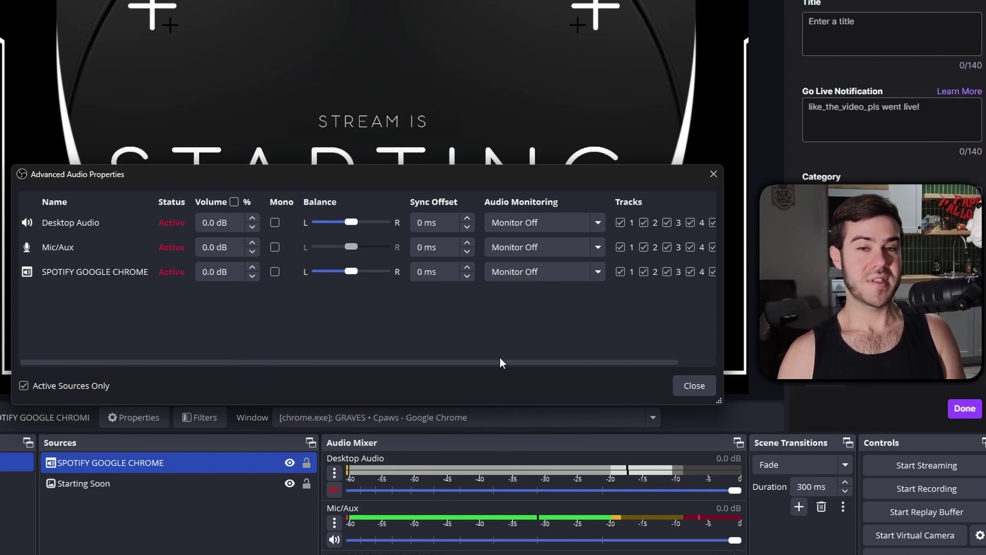
pyautogui.click(694, 386)
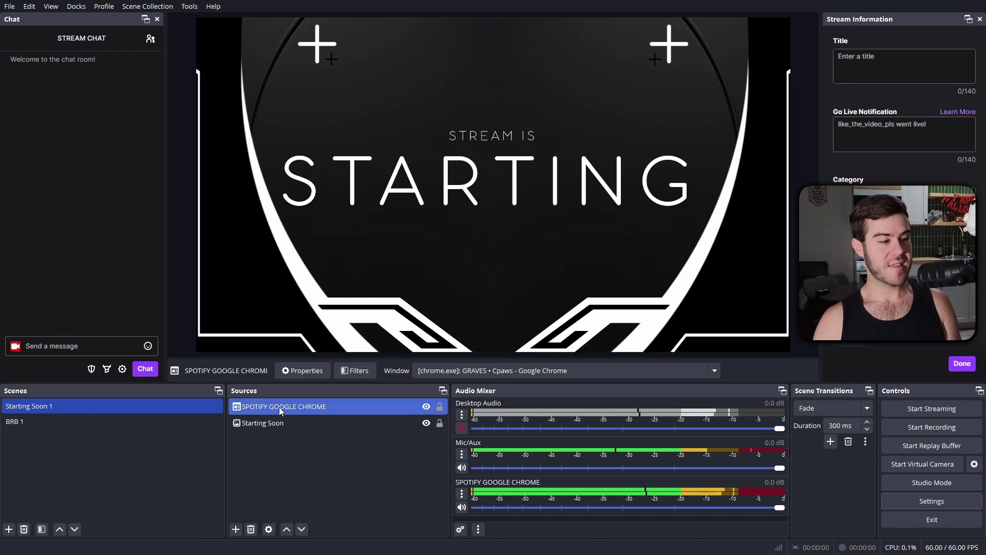
# Add an Application Audio Capture named GAME AUDIO, keeping the Search window as its target.
pyautogui.click(236, 530)
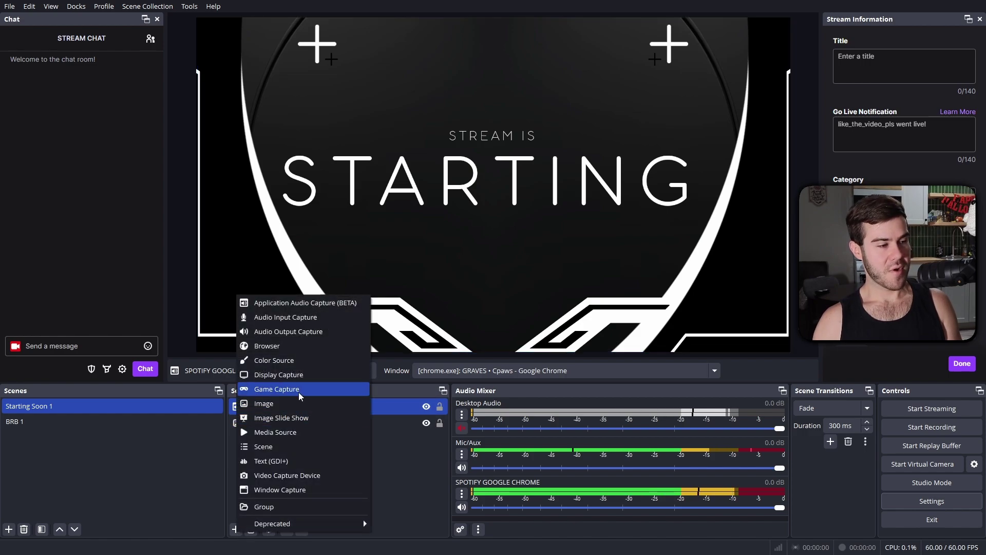
pyautogui.click(316, 303)
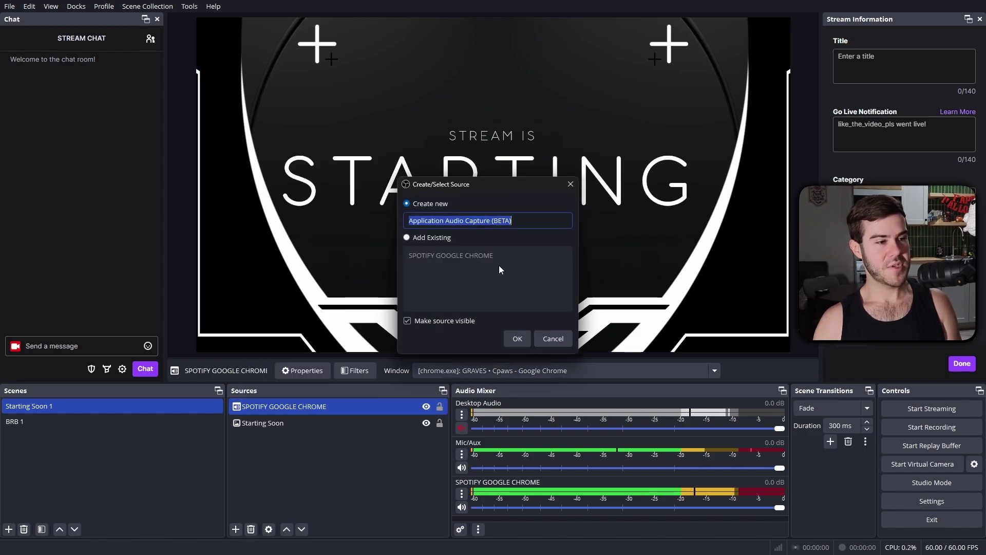
pyautogui.write('GAME AUDIO')
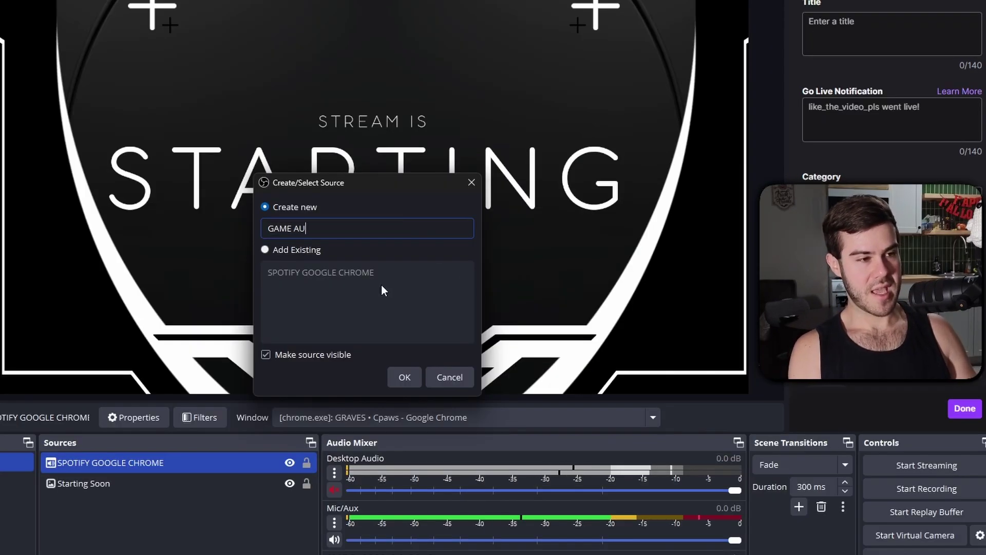
pyautogui.click(405, 378)
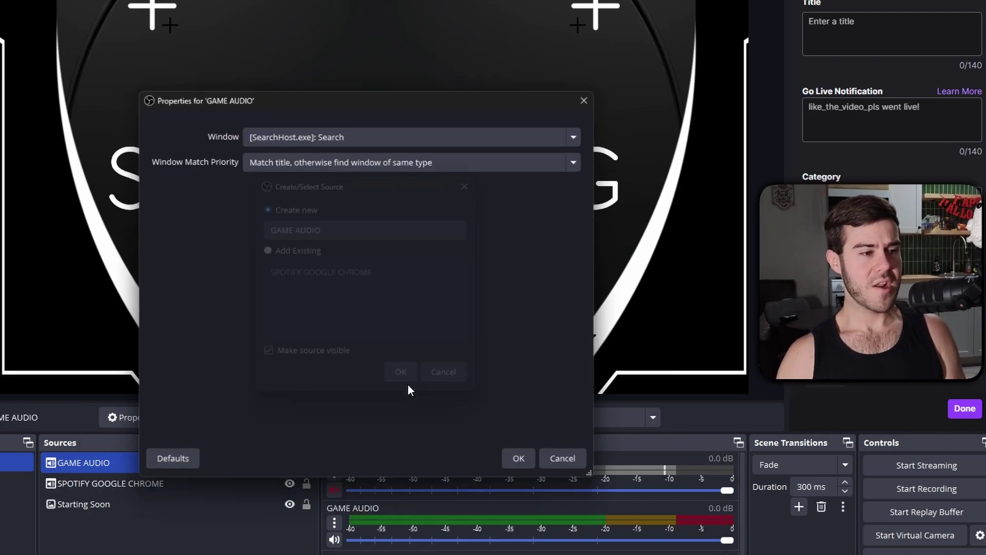
pyautogui.click(294, 133)
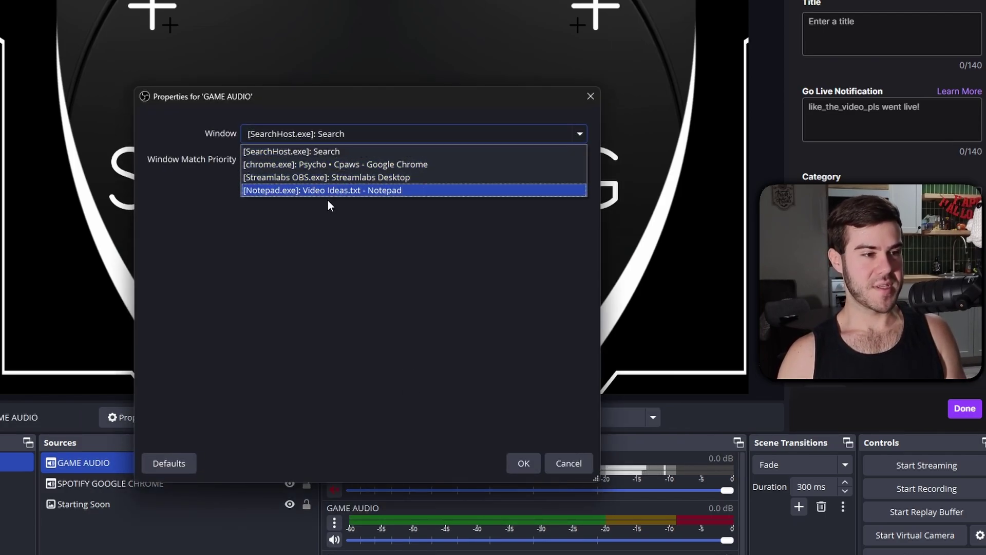
pyautogui.click(352, 152)
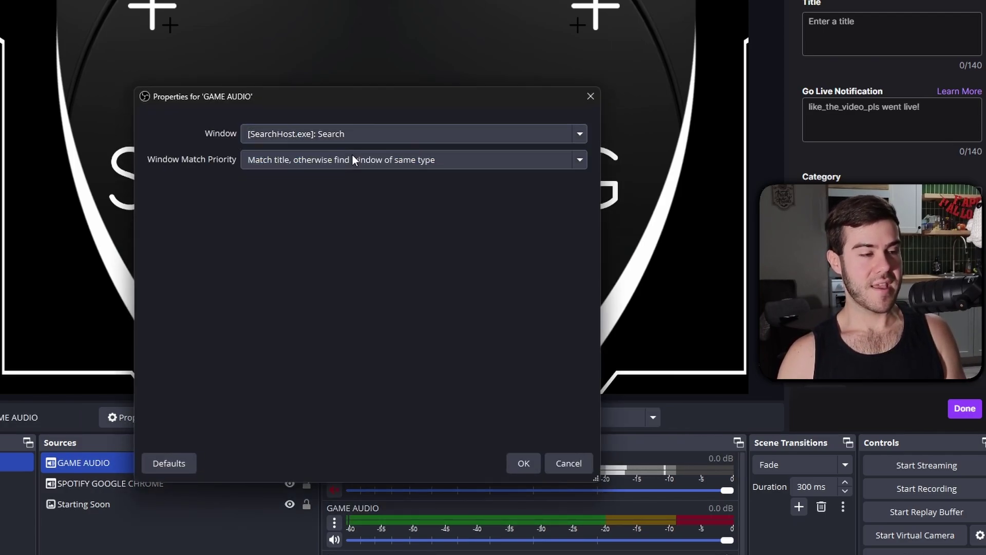
pyautogui.click(523, 463)
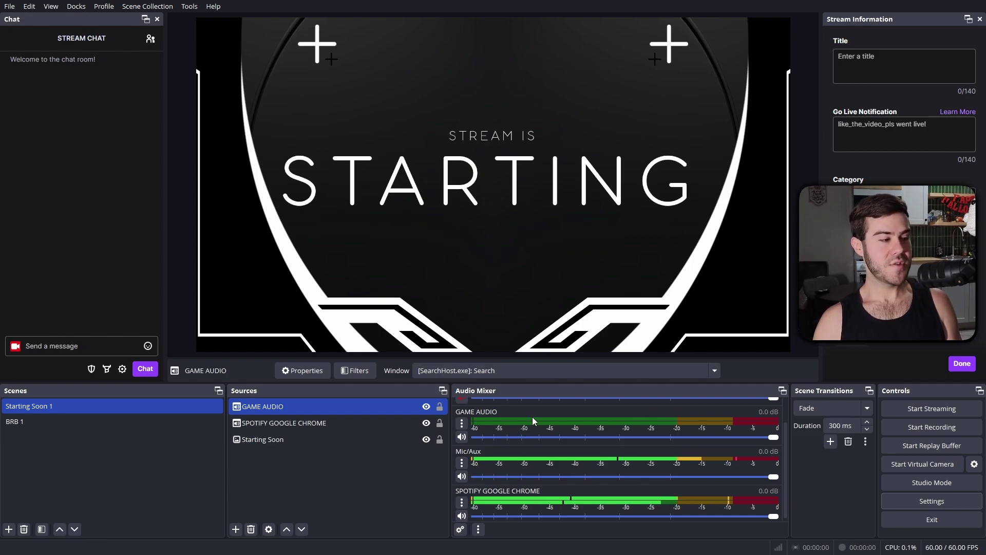
pyautogui.scroll(2, 596, 467)
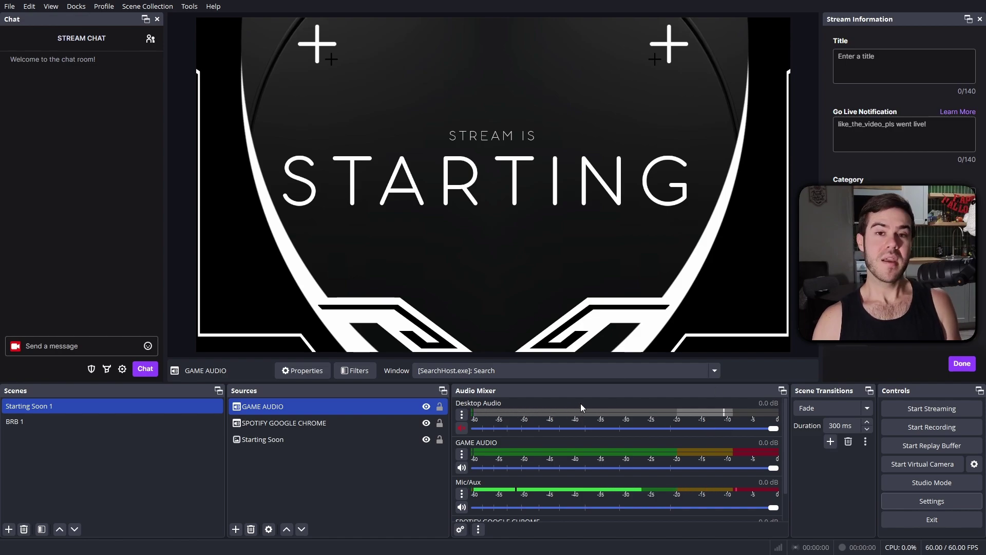
pyautogui.scroll(-2, 534, 467)
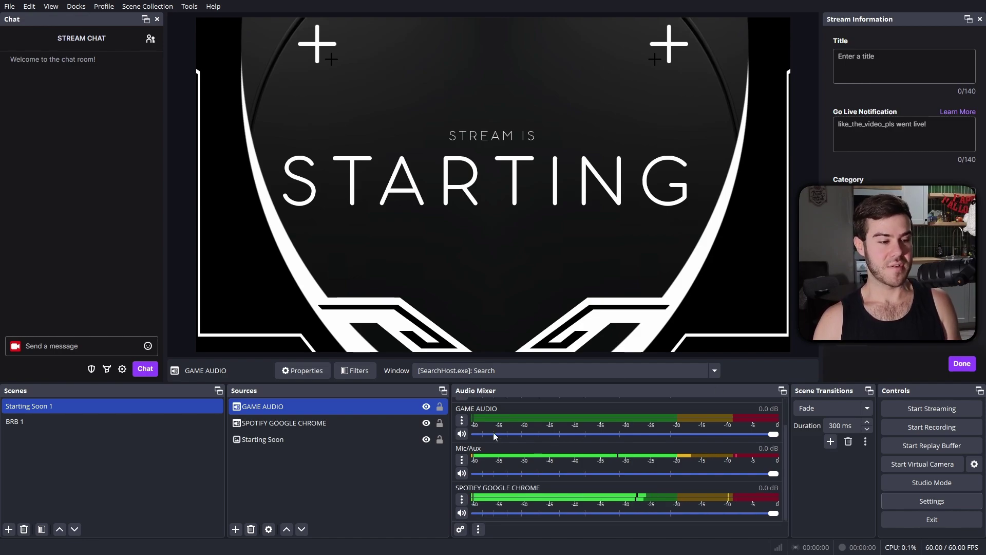
pyautogui.scroll(2, 577, 462)
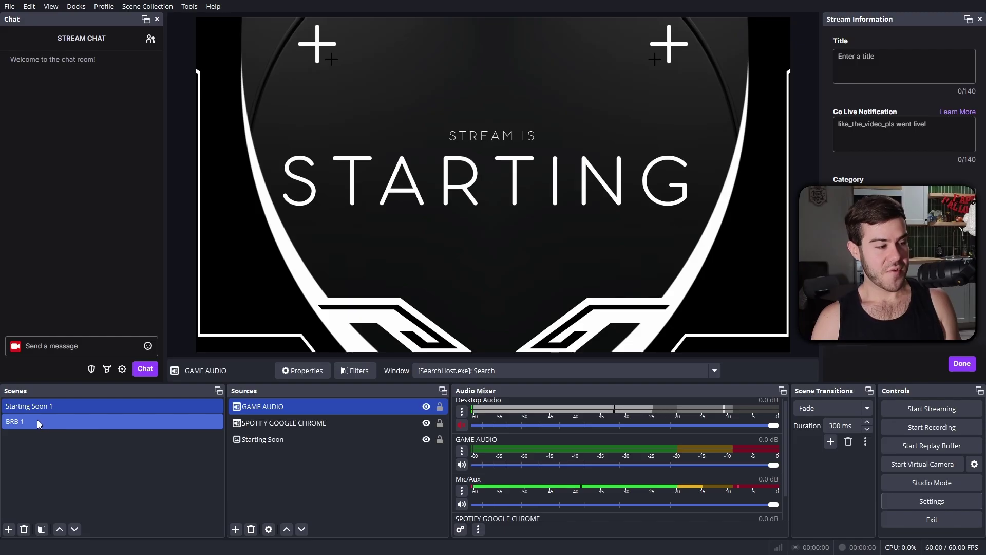
# In the BRB 1 scene, add the existing GAME AUDIO application audio capture.
pyautogui.click(37, 421)
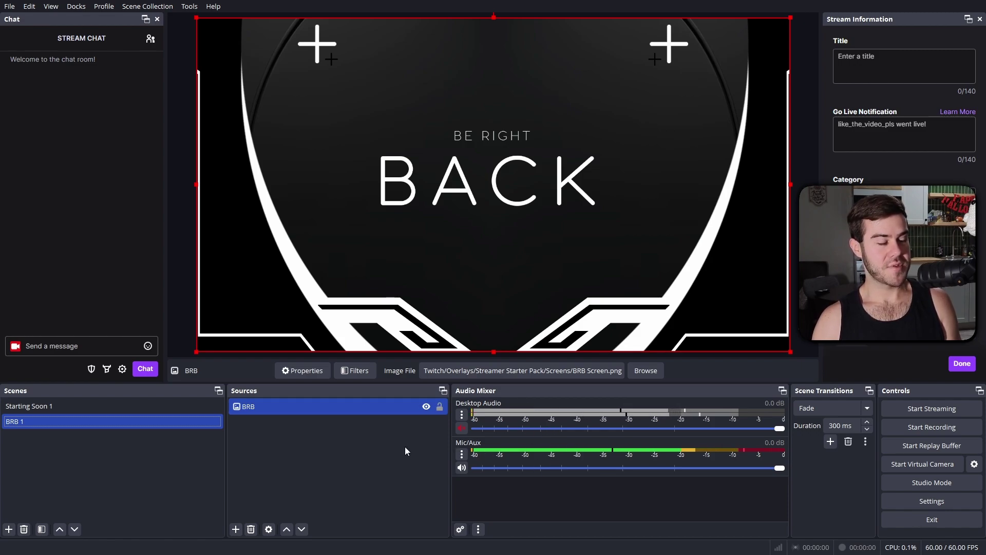
pyautogui.click(121, 408)
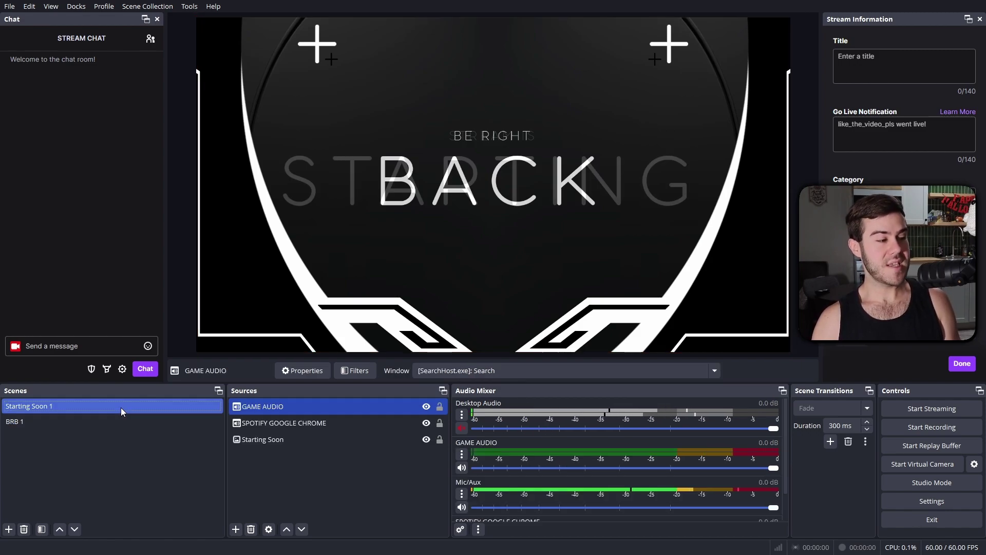
pyautogui.click(116, 422)
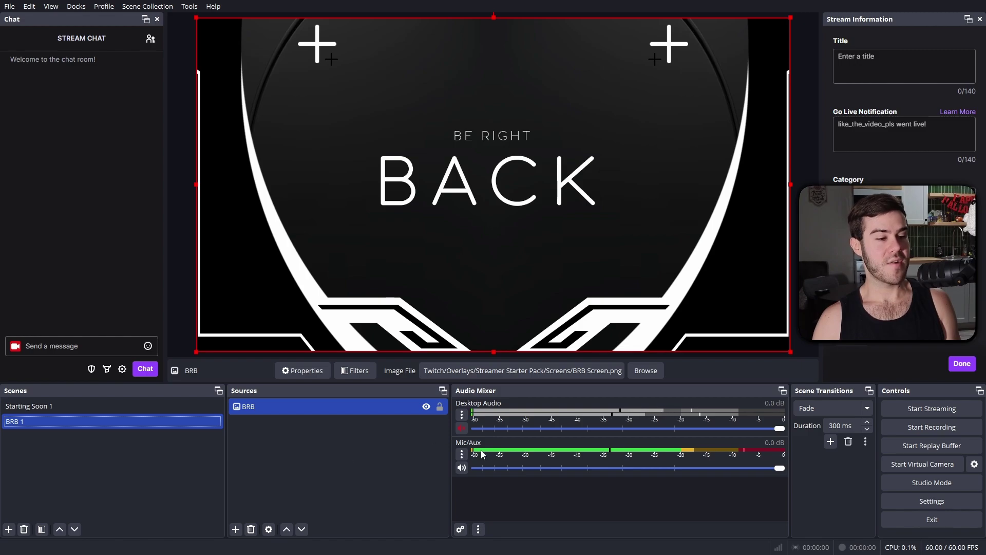
pyautogui.click(236, 529)
pyautogui.click(288, 421)
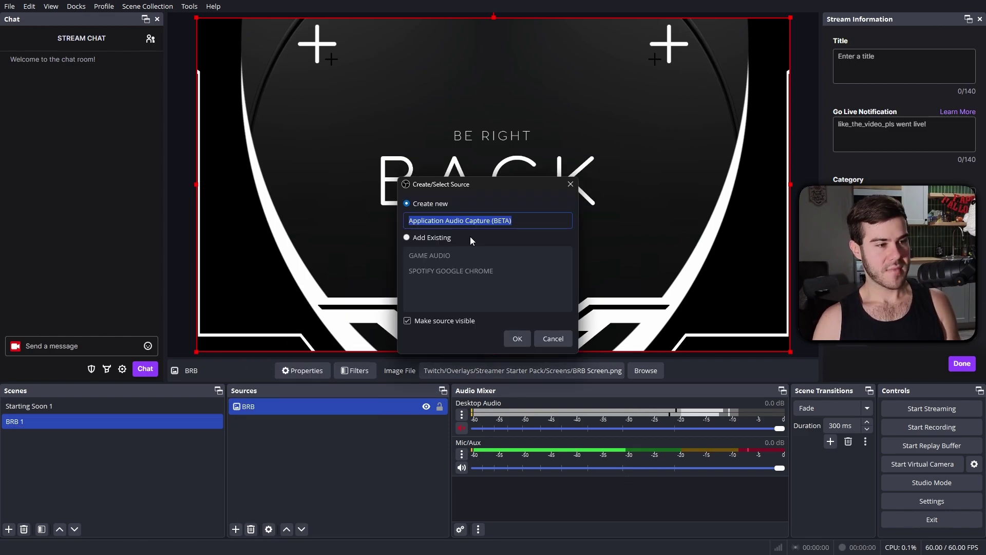
pyautogui.click(407, 237)
pyautogui.click(439, 256)
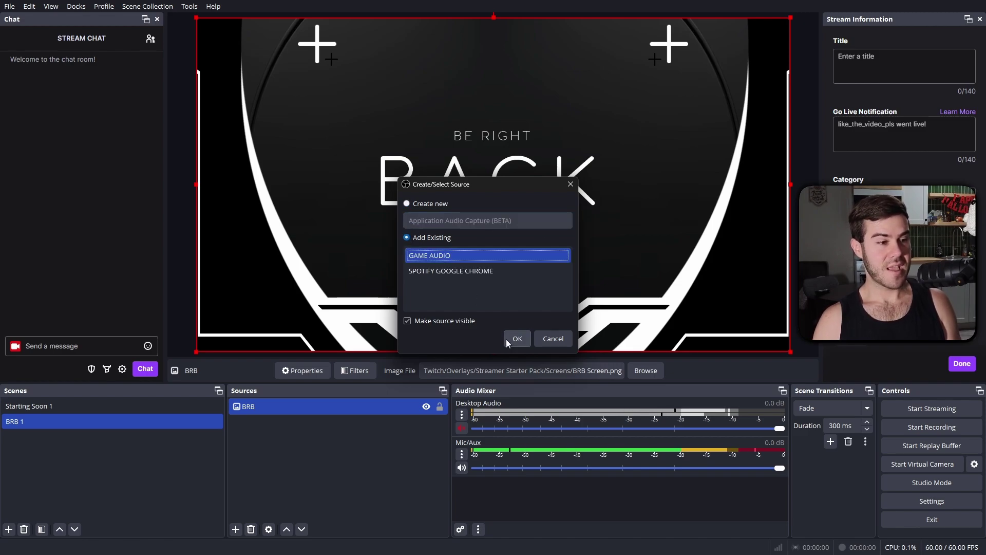
pyautogui.click(516, 339)
# Add the existing SPOTIFY GOOGLE CHROME capture to BRB 1, then return to Starting Soon 1.
pyautogui.click(236, 529)
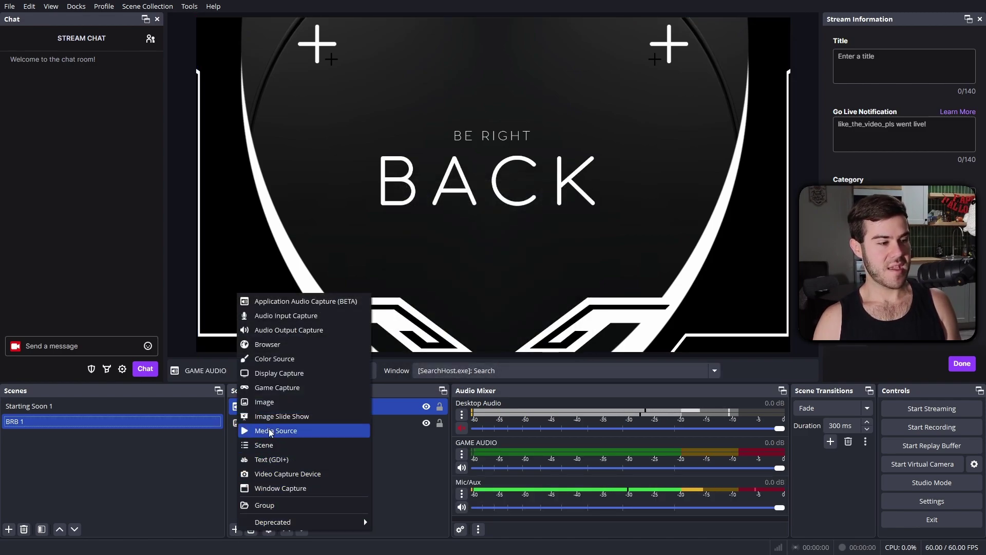
pyautogui.click(305, 303)
pyautogui.click(407, 238)
pyautogui.click(451, 270)
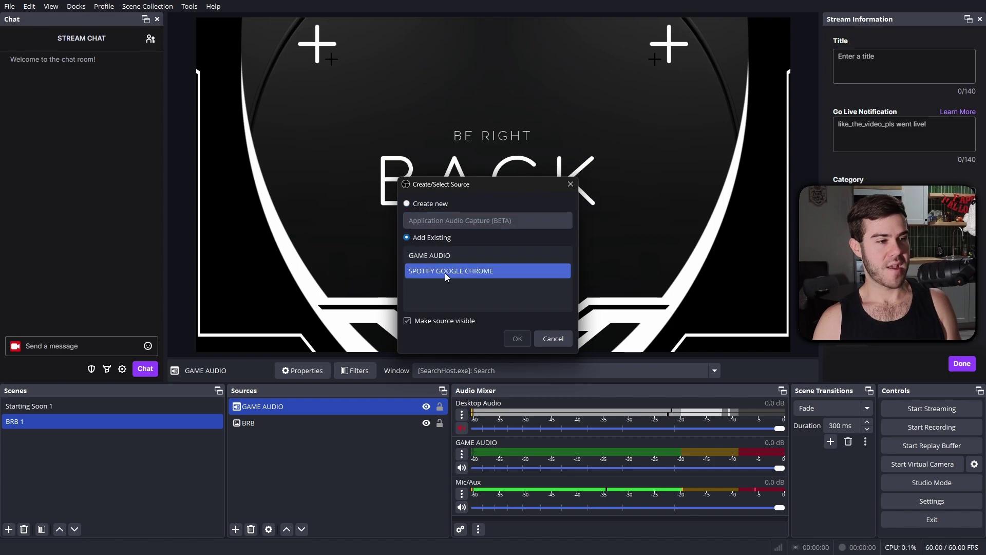
pyautogui.click(517, 338)
pyautogui.click(123, 409)
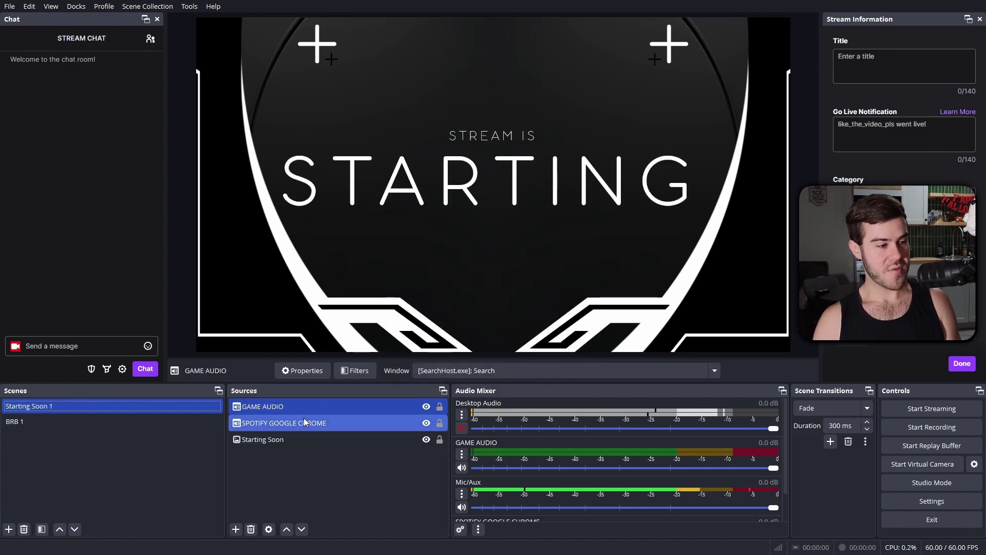
pyautogui.click(98, 424)
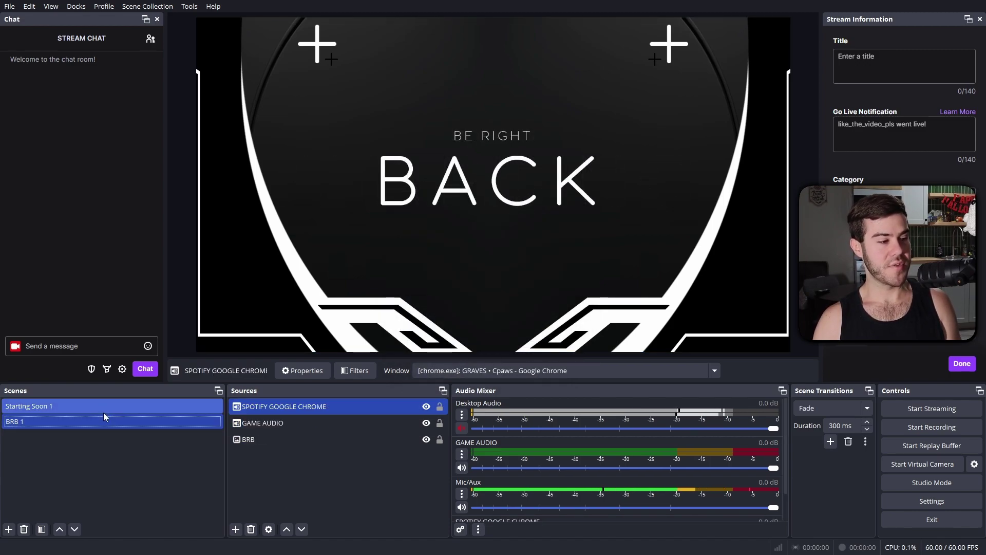
pyautogui.click(113, 410)
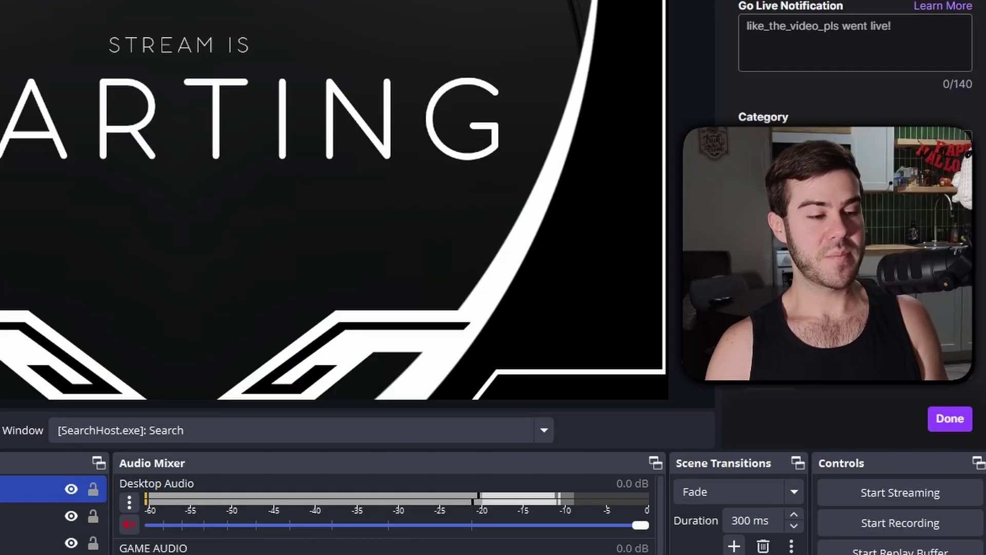
pyautogui.scroll(-1, 161, 524)
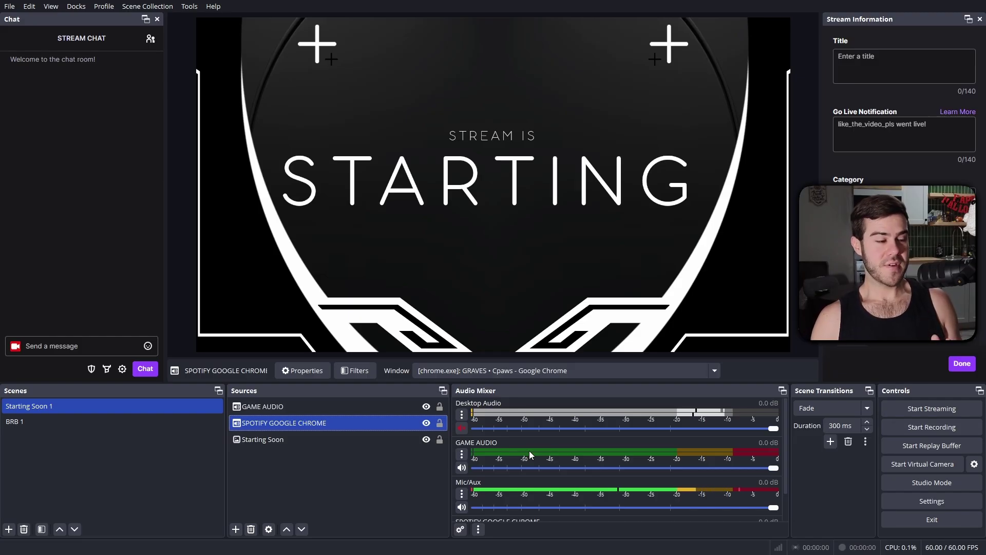
# Select the SPOTIFY GOOGLE CHROME source, then download and open the free Spotify desktop app.
pyautogui.keyDown('ctrl'); pyautogui.click(261, 407); pyautogui.keyUp('ctrl')
pyautogui.click(281, 424)
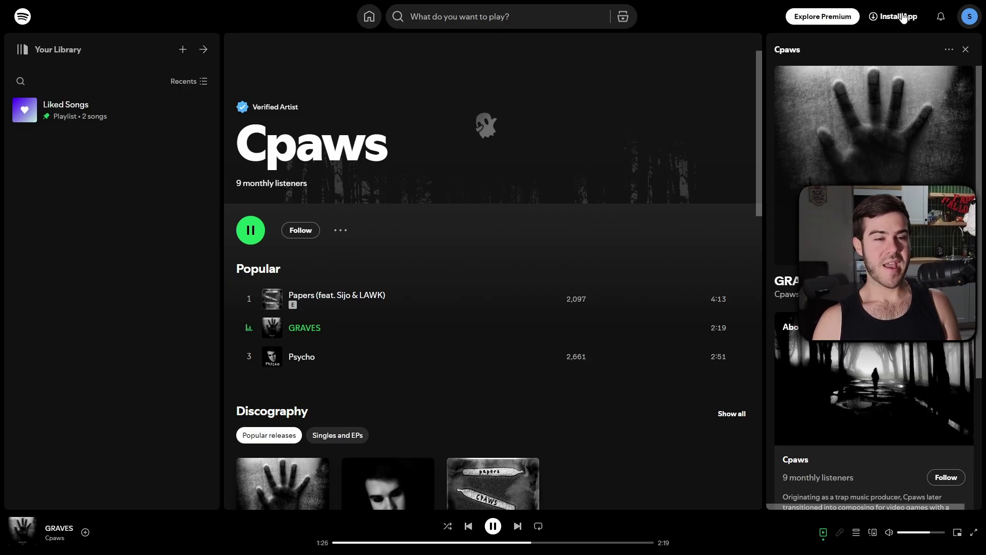
pyautogui.click(896, 16)
pyautogui.click(514, 439)
pyautogui.click(502, 320)
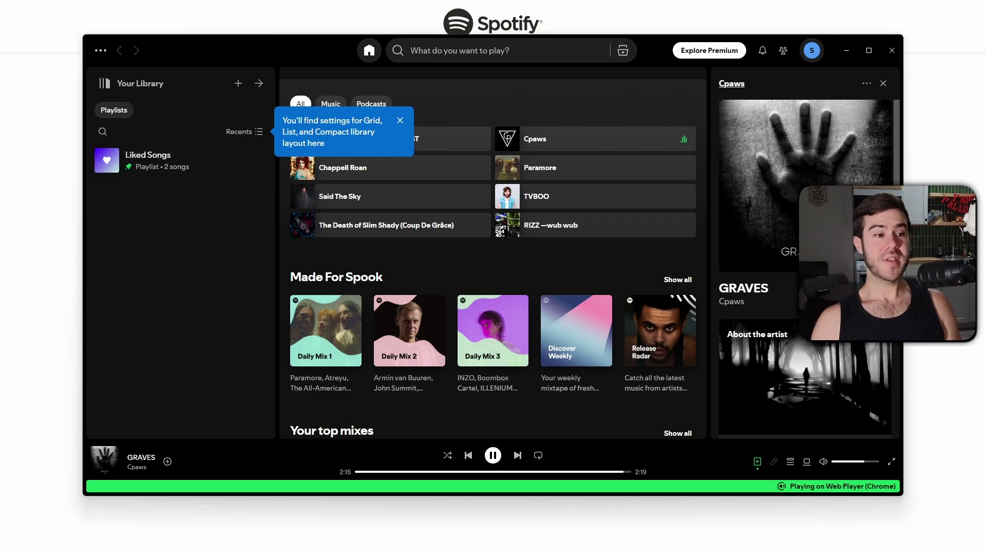
pyautogui.moveTo(869, 53)
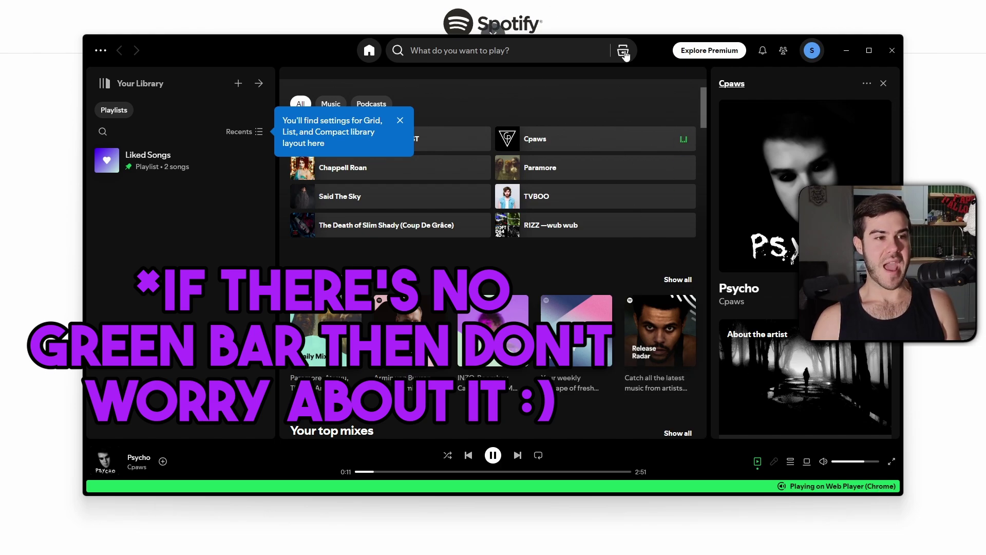
pyautogui.moveTo(654, 54)
pyautogui.mouseDown()
pyautogui.moveTo(651, 71)
pyautogui.moveTo(655, 57)
pyautogui.mouseUp()
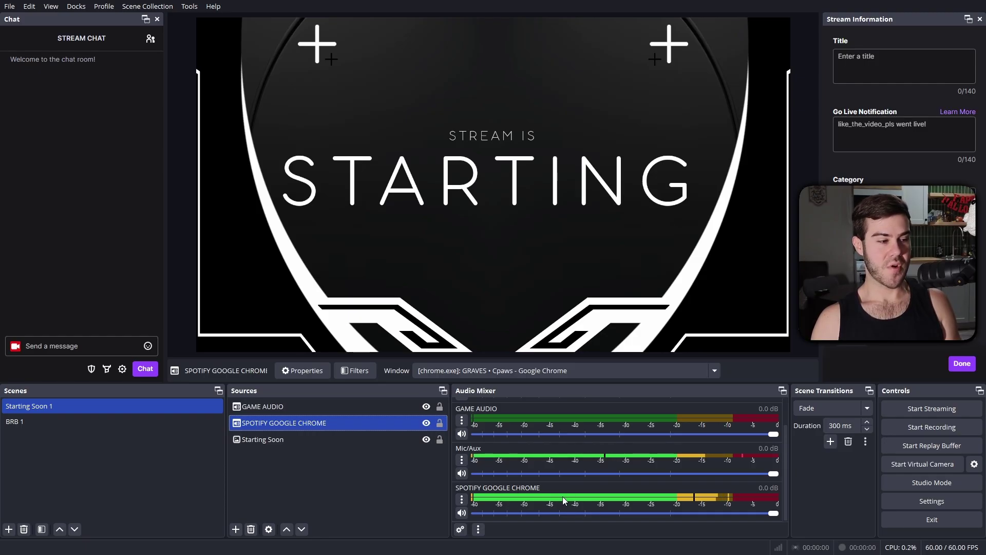
# Add an Application Audio Capture named SPOTIFY APP set to the Spotify.exe desktop window.
pyautogui.click(236, 530)
pyautogui.click(291, 307)
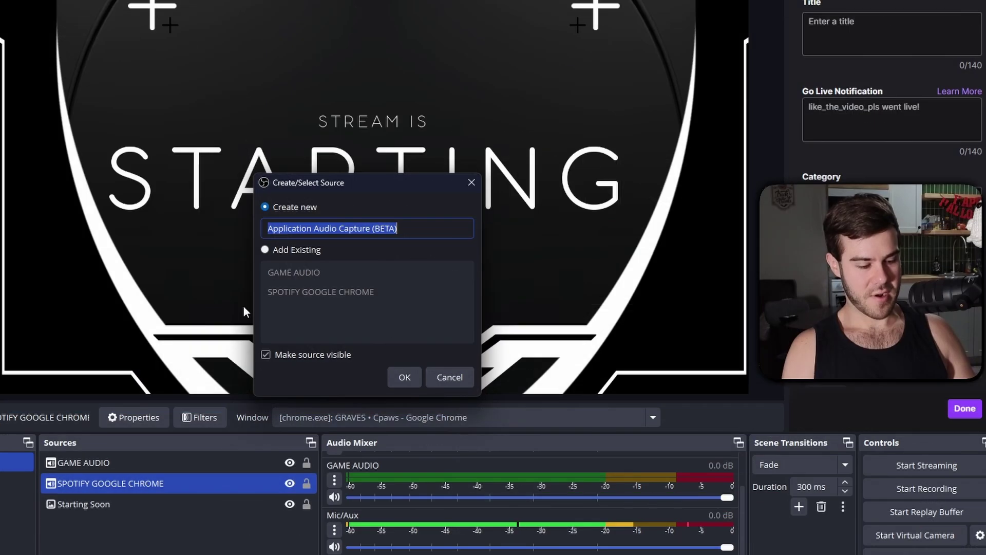
pyautogui.write('SPOTFIY APP')
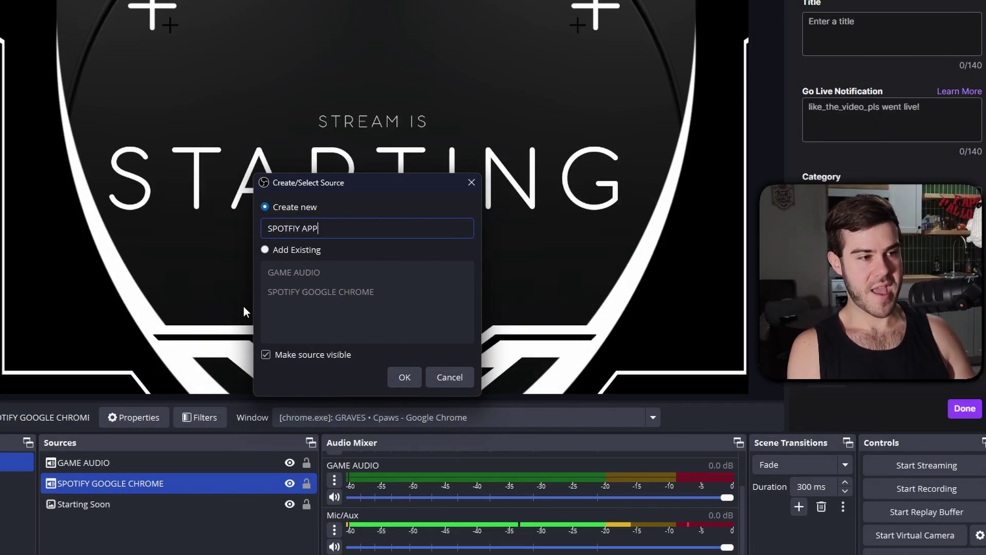
pyautogui.click(401, 375)
pyautogui.click(373, 138)
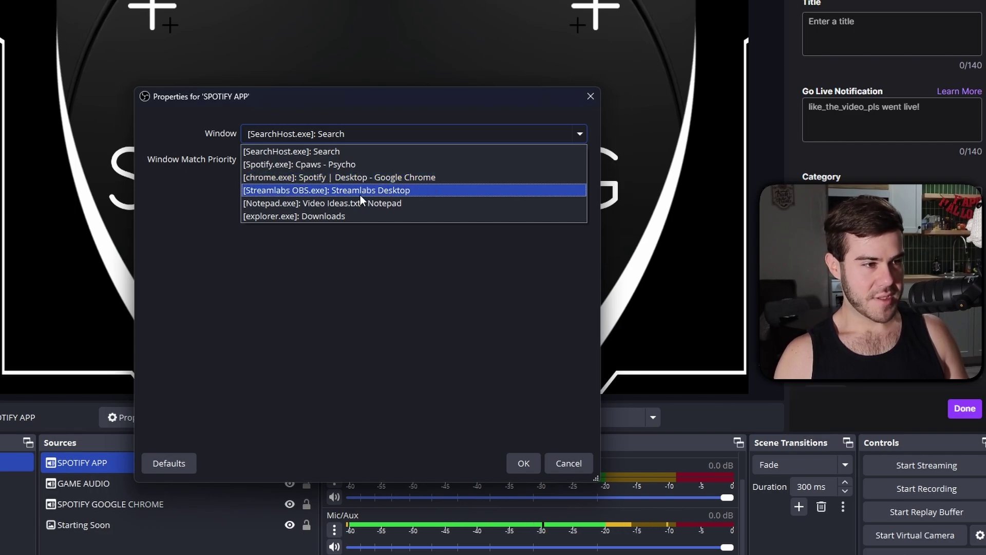
pyautogui.click(319, 165)
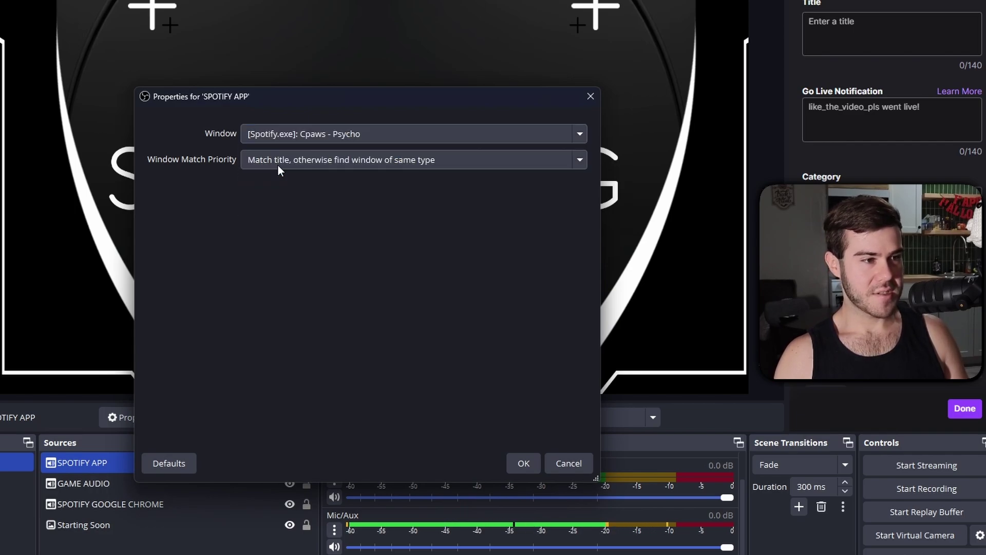
pyautogui.click(529, 463)
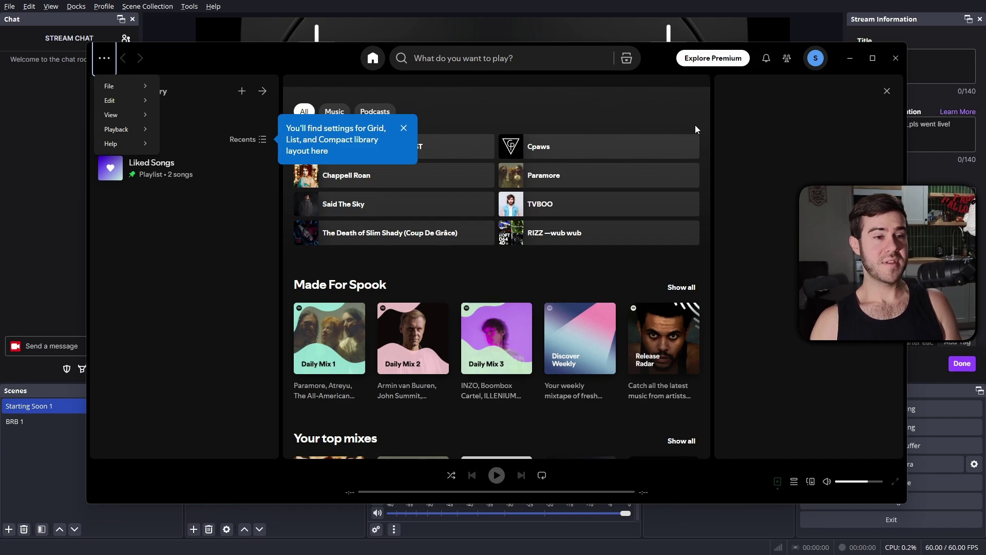
# Play GRAVES from the Cpaws artist page in the Spotify desktop app, then minimize Spotify.
pyautogui.click(544, 149)
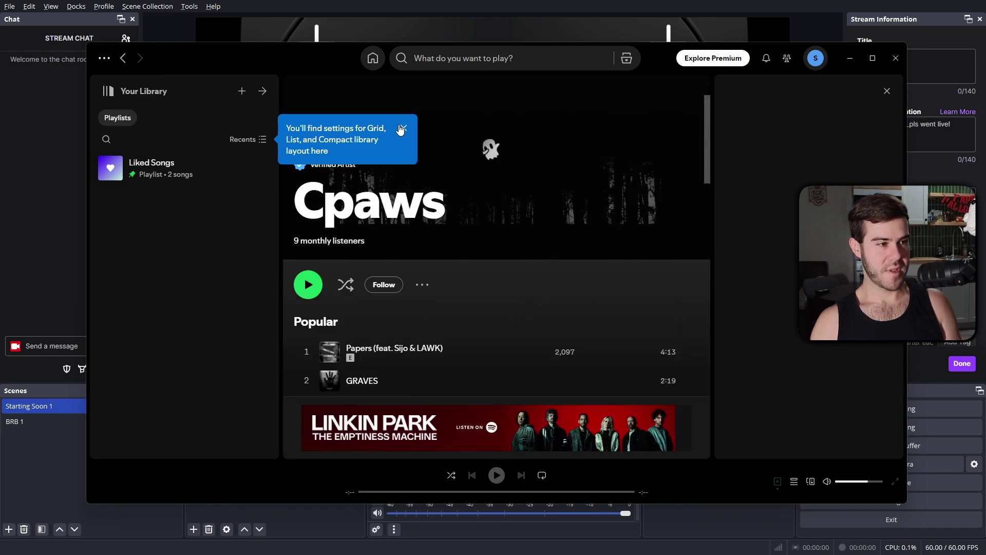
pyautogui.scroll(-2, 461, 335)
pyautogui.click(308, 278)
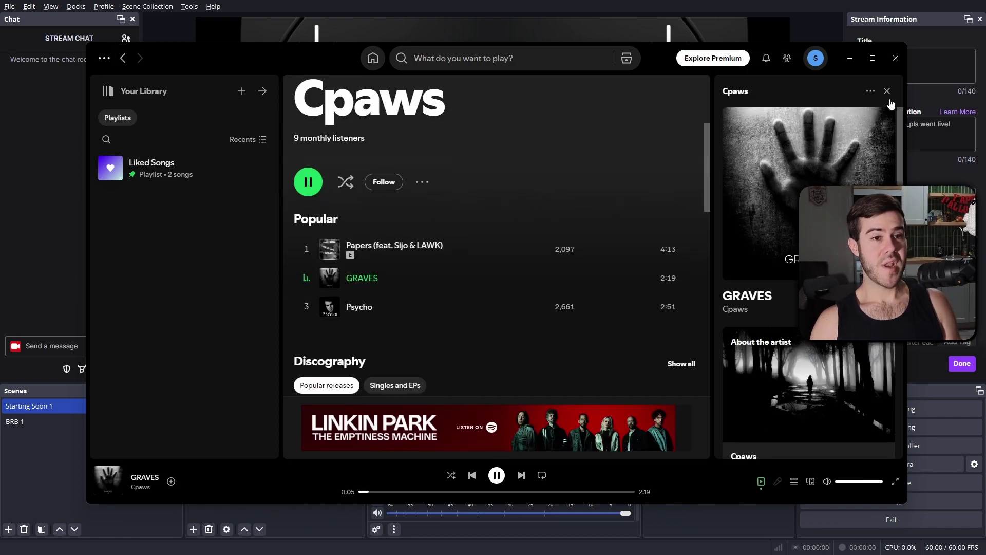
pyautogui.click(851, 59)
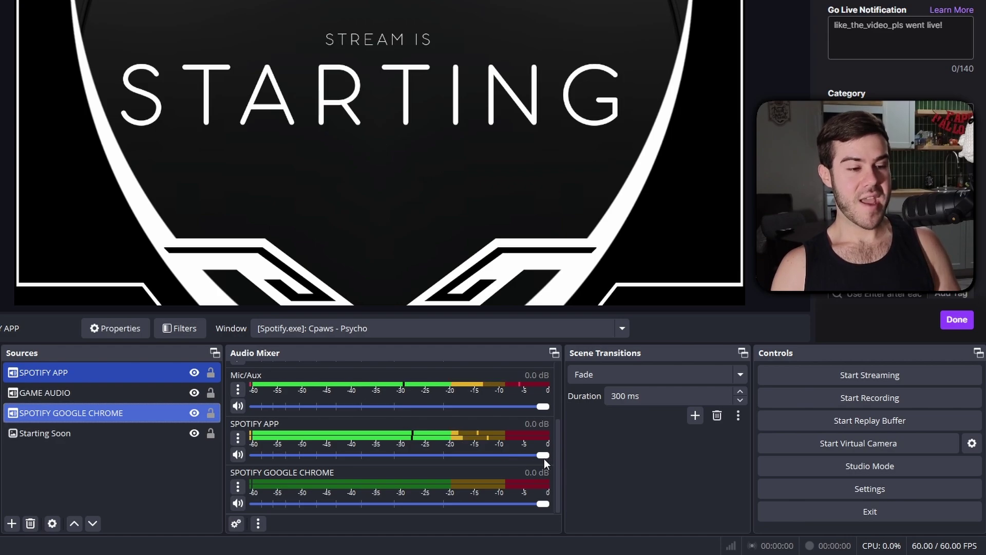
# Lower the SPOTIFY APP fader in the Audio Mixer to -6.6 dB.
pyautogui.moveTo(543, 456); pyautogui.dragTo(467, 455)
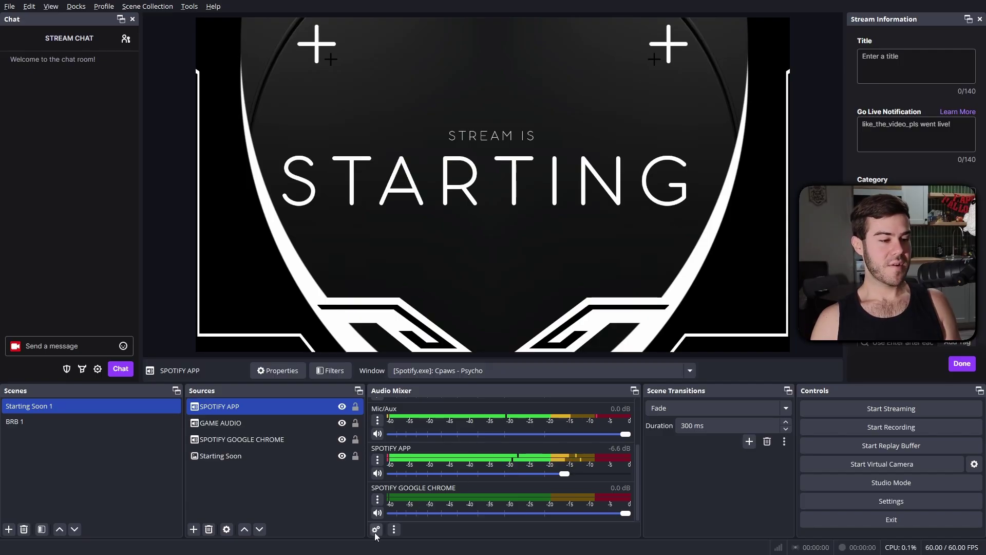
# Open Advanced Audio Properties, widen the window, and adjust each source's Tracks assignments, leaving both Spotify sources on tracks 1, 4 and 5.
pyautogui.click(376, 529)
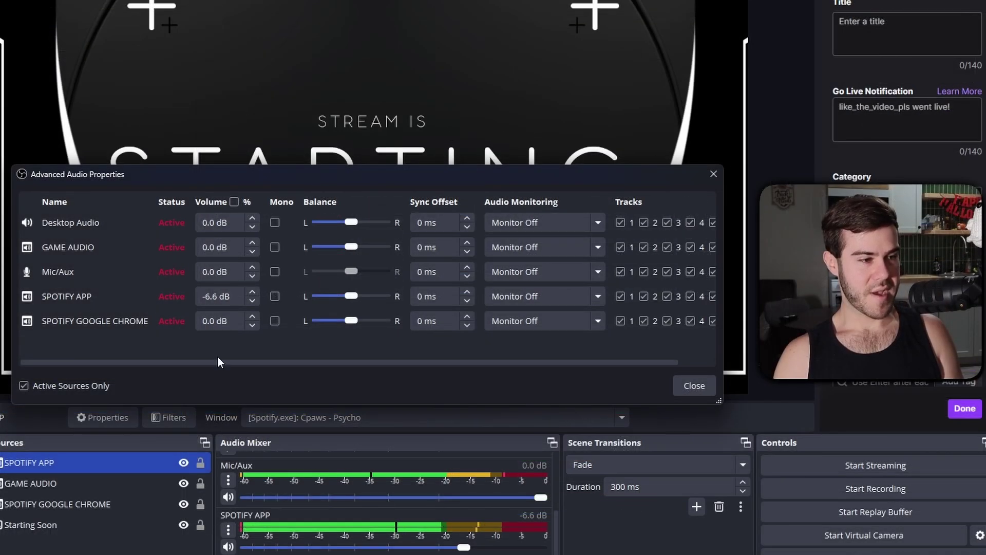
pyautogui.moveTo(218, 362); pyautogui.dragTo(669, 307)
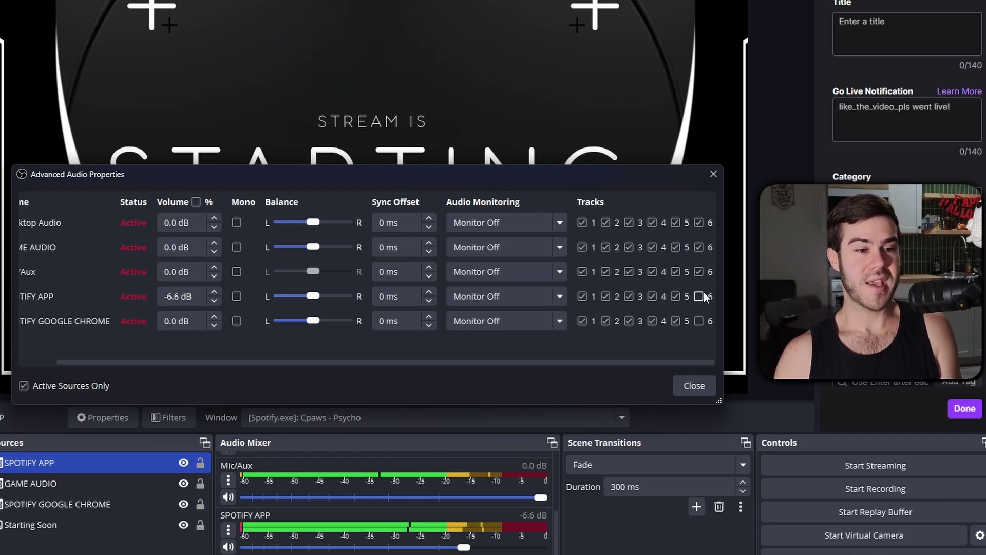
pyautogui.moveTo(668, 362)
pyautogui.mouseDown()
pyautogui.moveTo(646, 361)
pyautogui.moveTo(674, 359)
pyautogui.mouseUp()
pyautogui.hscroll(-2, 454, 363)
pyautogui.hscroll(2, 448, 362)
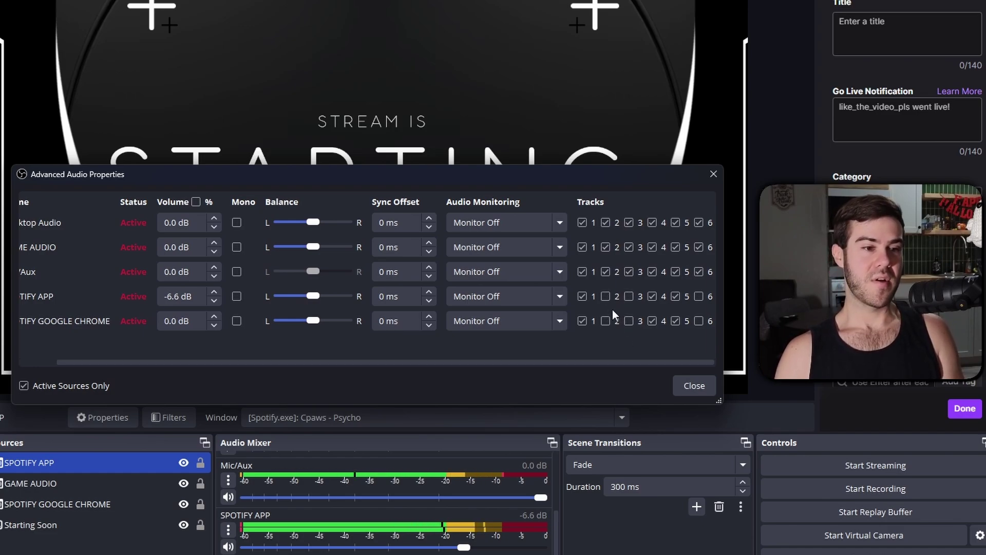
pyautogui.hscroll(-2, 403, 359)
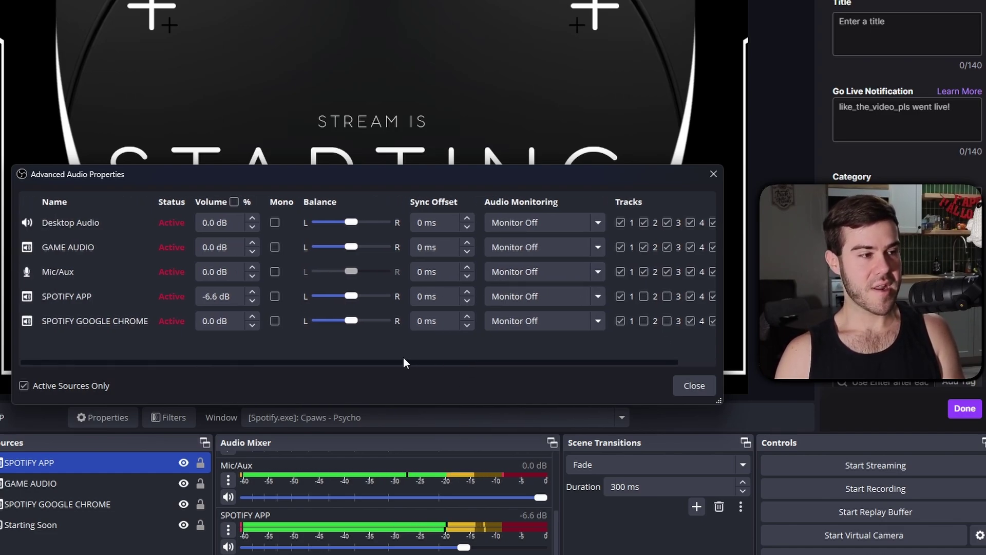
pyautogui.hscroll(2, 403, 359)
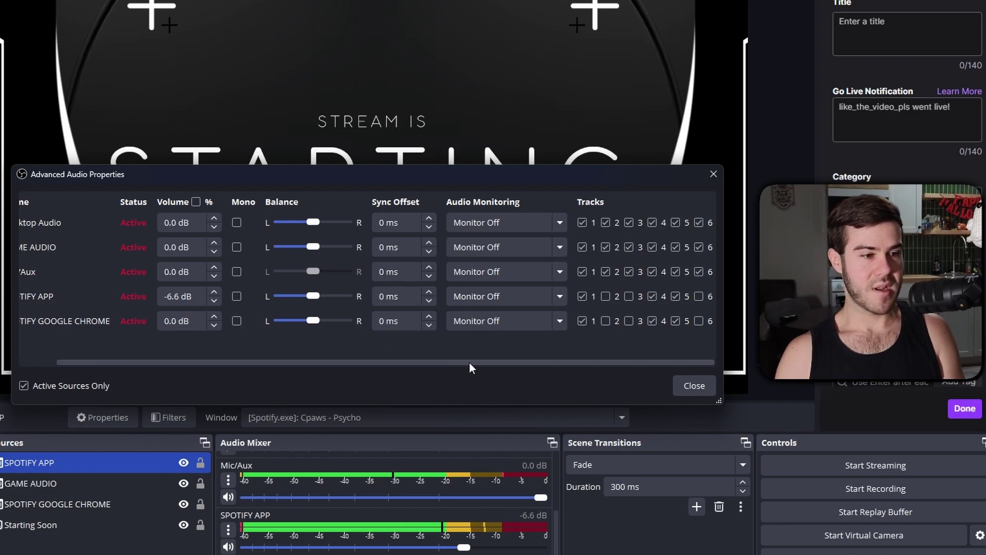
pyautogui.hscroll(-2, 470, 363)
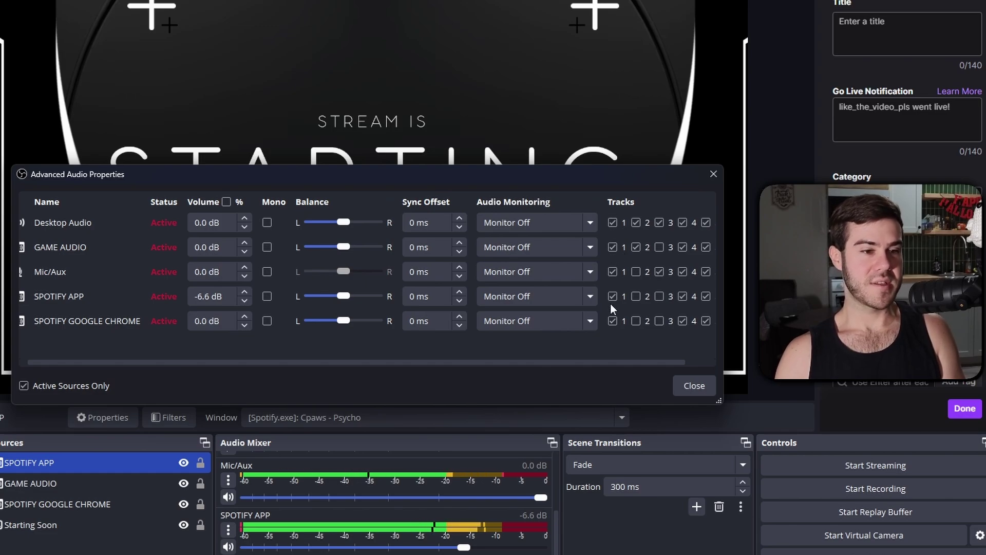
pyautogui.hscroll(2, 624, 362)
pyautogui.hscroll(-2, 586, 362)
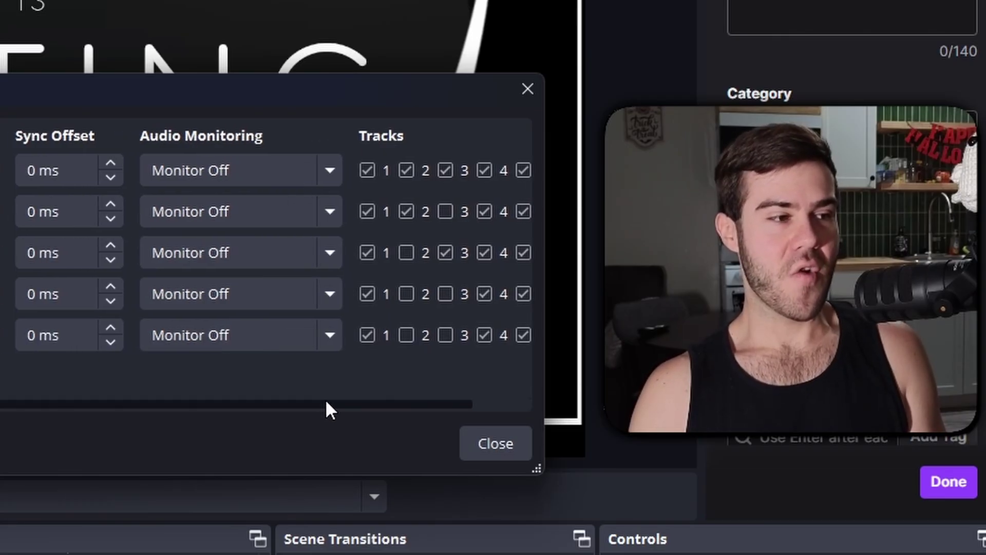
pyautogui.moveTo(326, 404); pyautogui.dragTo(387, 403)
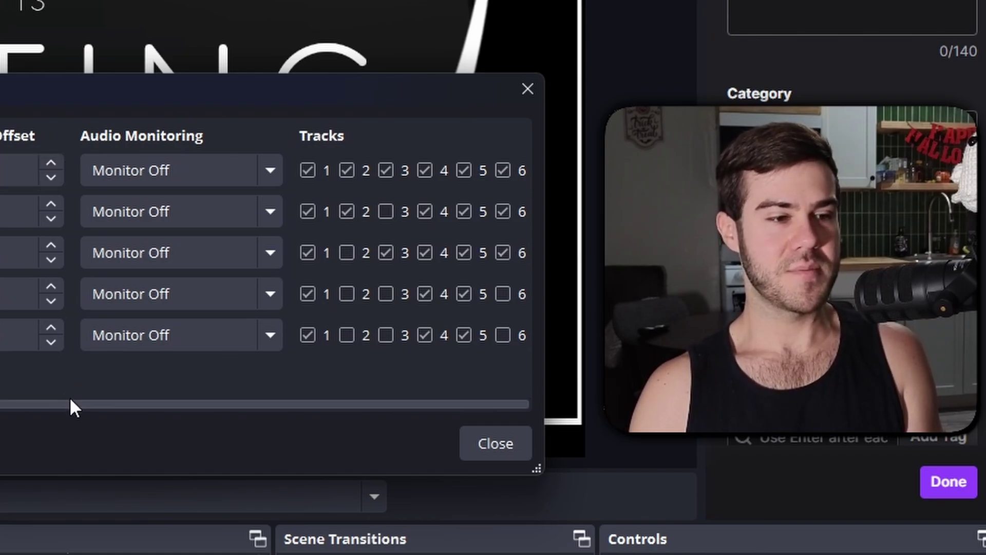
pyautogui.moveTo(70, 404); pyautogui.dragTo(7, 404)
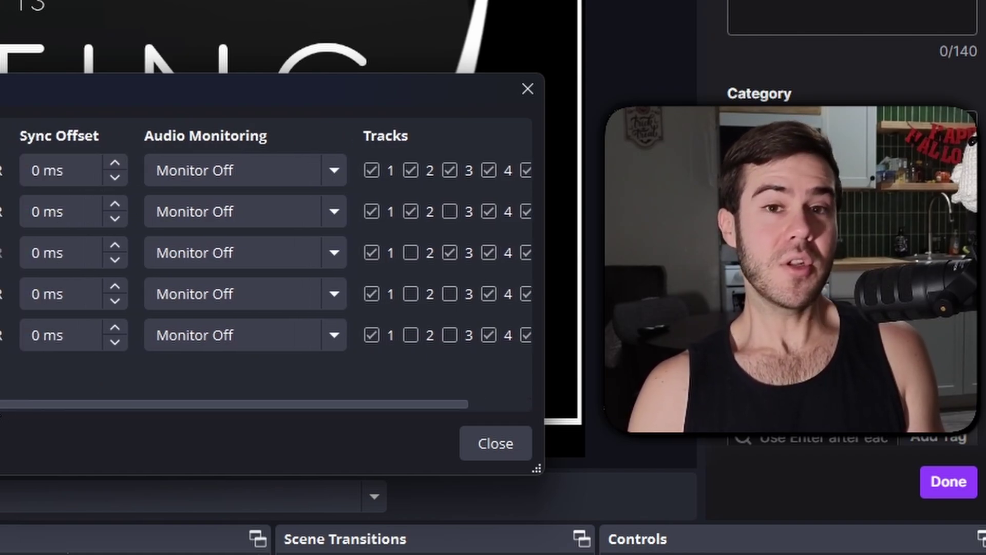